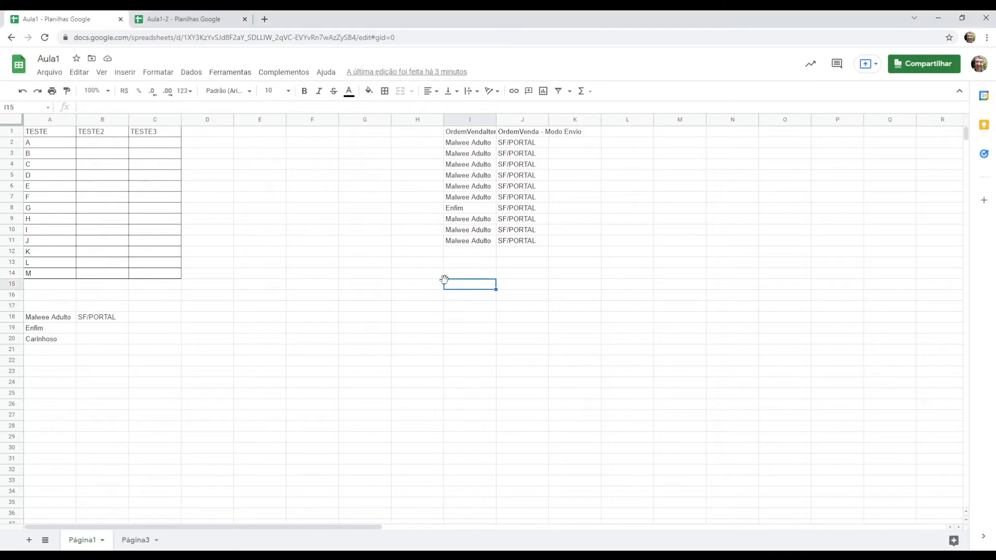
# - Clear the OrdemVenda data block in I1:J11 of the Página1 sheet
pyautogui.hotkey('ctrl', 'Up')
pyautogui.hotkey('ctrl', 'Left')
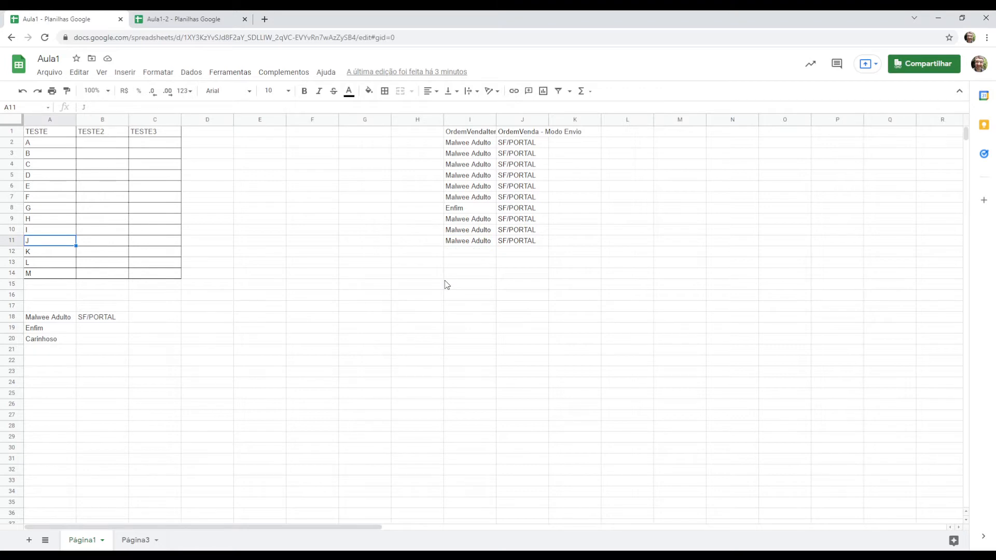
pyautogui.hotkey('ctrl', 'Up')
pyautogui.press('Down')
pyautogui.press('Right')
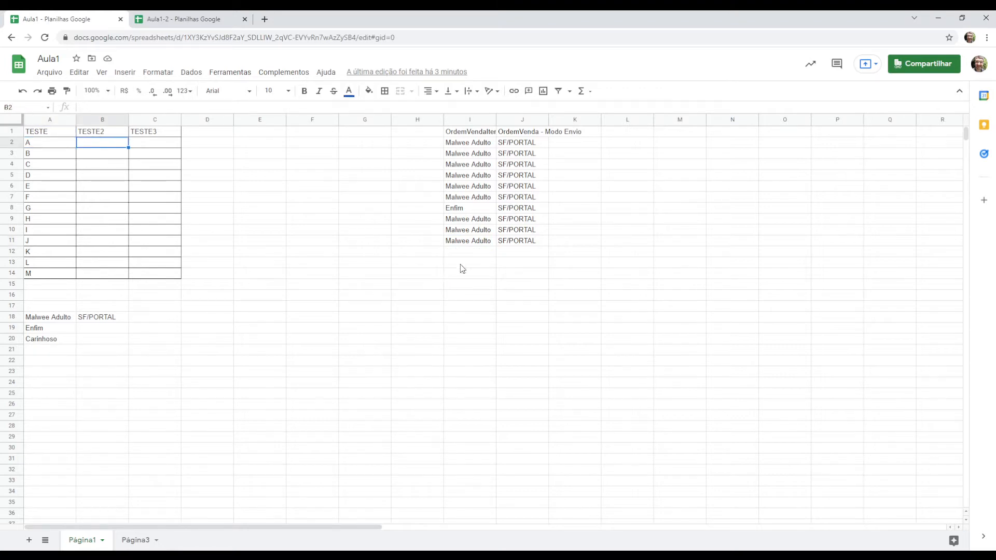
pyautogui.click(481, 214)
pyautogui.hotkey('ctrl', 'Up')
pyautogui.hotkey('ctrl', 'shift', 'Right')
pyautogui.hotkey('ctrl', 'shift', 'Down')
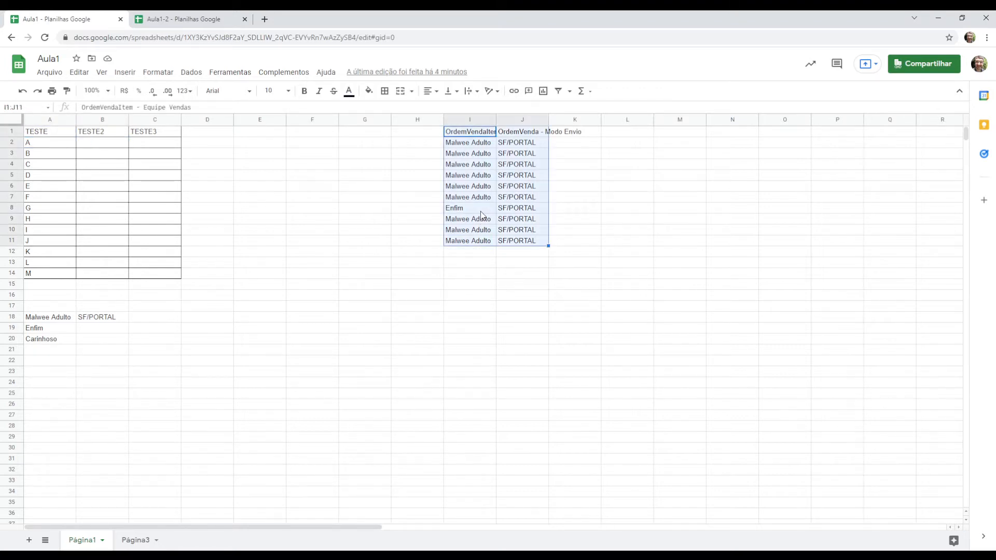
pyautogui.press('Delete')
pyautogui.click(481, 211)
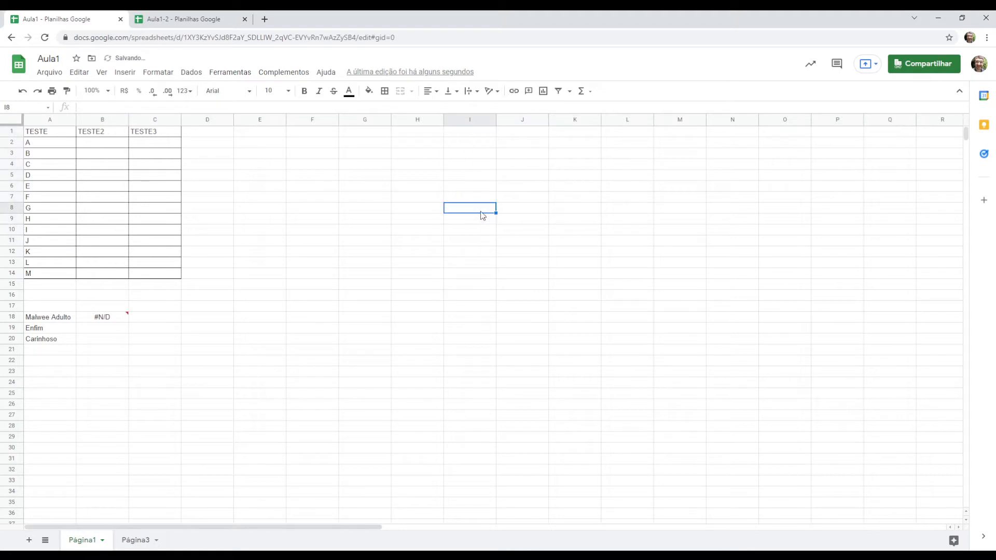
# - Examine the TESTE, TESTE2 and TESTE3 table in A1:C14, including the blank cells in B2:C14
pyautogui.click(101, 162)
pyautogui.click(104, 145)
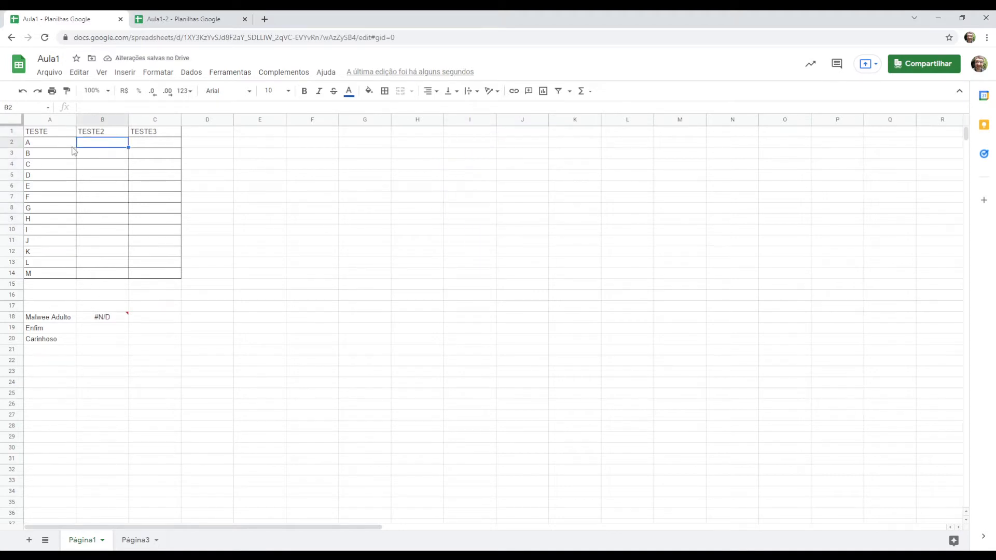
pyautogui.moveTo(49, 133); pyautogui.dragTo(51, 270)
pyautogui.click(46, 207)
pyautogui.moveTo(50, 134); pyautogui.dragTo(155, 262)
pyautogui.click(47, 142)
pyautogui.click(36, 182)
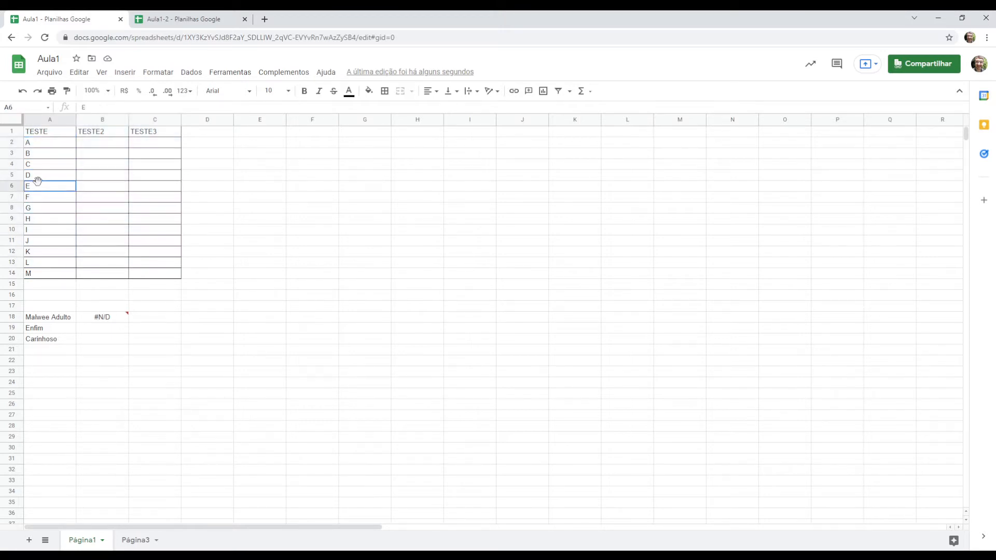
pyautogui.click(46, 208)
pyautogui.click(119, 136)
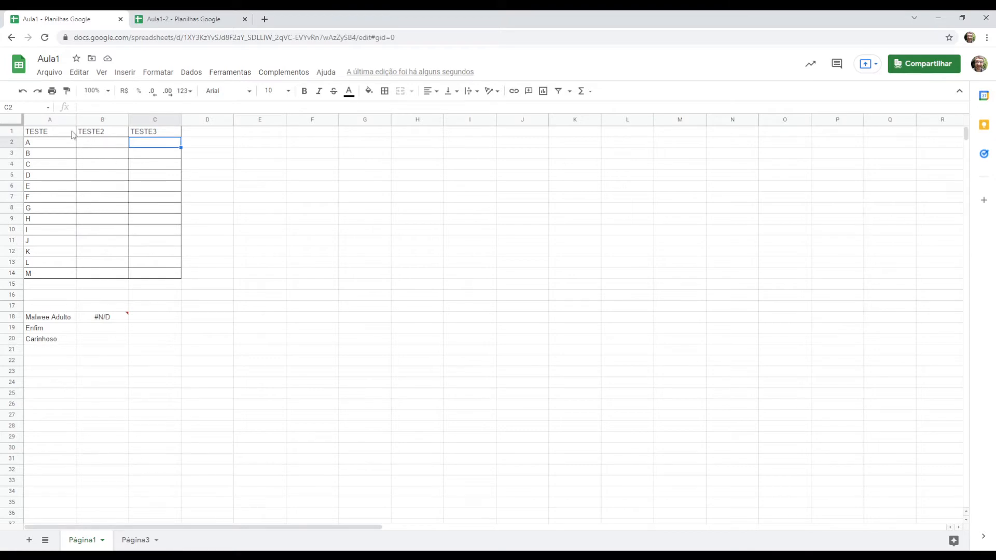
pyautogui.moveTo(53, 132); pyautogui.dragTo(150, 285)
pyautogui.moveTo(109, 145); pyautogui.dragTo(138, 273)
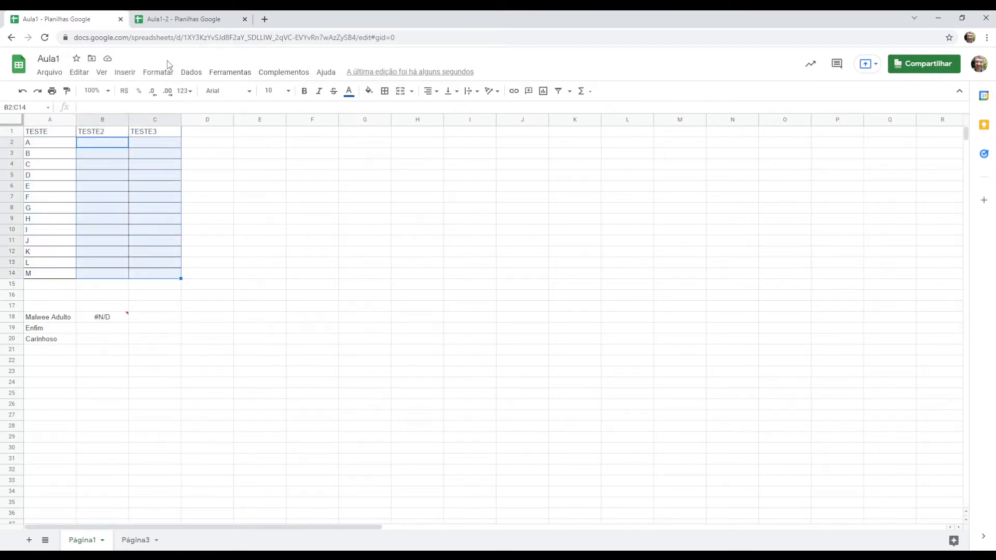
# - Switch to the Aula1-2 spreadsheet and examine the TESTE2 and TESTE3 columns in B2:C14 of the base sheet
pyautogui.click(187, 20)
pyautogui.moveTo(111, 144); pyautogui.dragTo(147, 277)
pyautogui.click(126, 293)
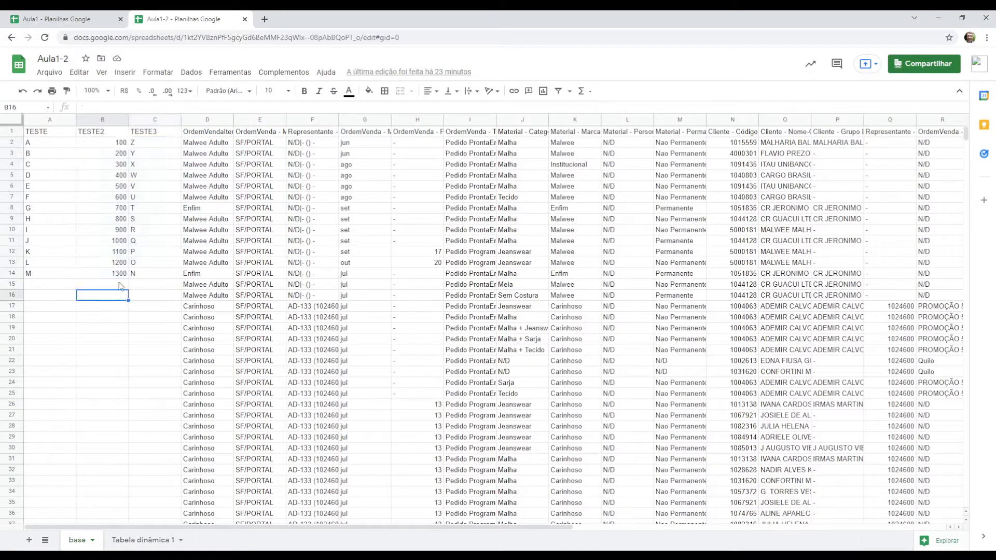
pyautogui.moveTo(100, 146); pyautogui.dragTo(146, 278)
pyautogui.click(102, 295)
pyautogui.click(59, 147)
pyautogui.click(114, 145)
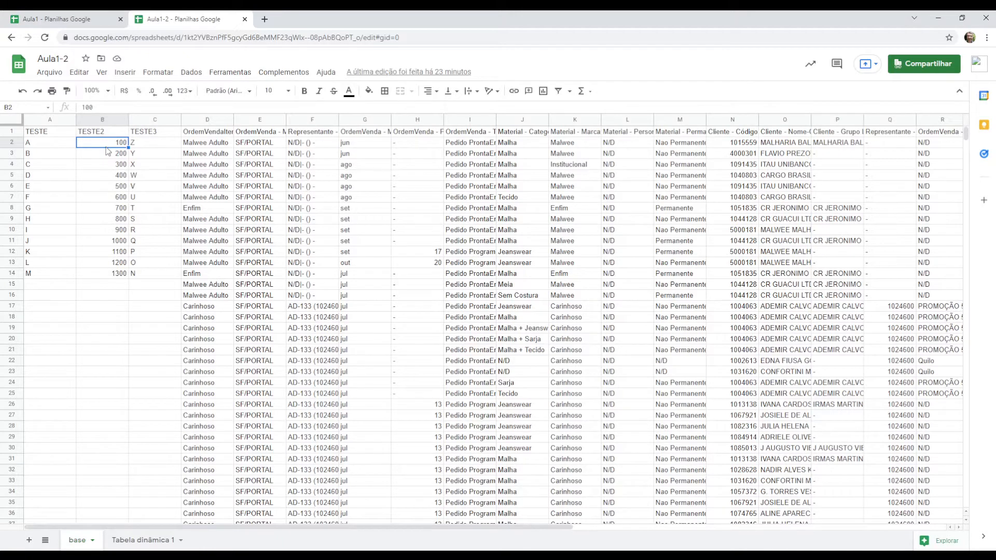
pyautogui.click(146, 147)
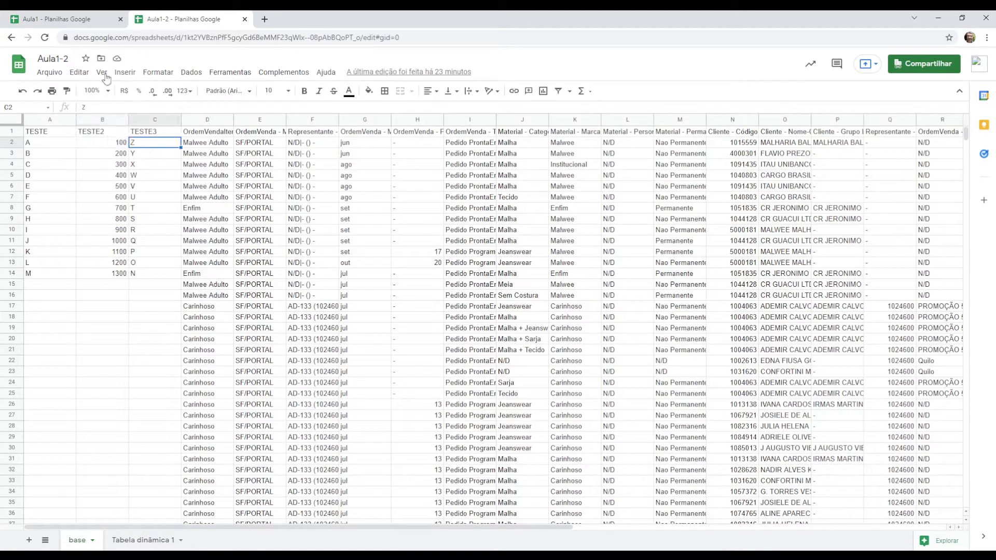
# - Return to the Aula1 spreadsheet and begin an IMPORTRANGE formula in cell B2 of Página1
pyautogui.click(67, 18)
pyautogui.click(115, 186)
pyautogui.click(104, 146)
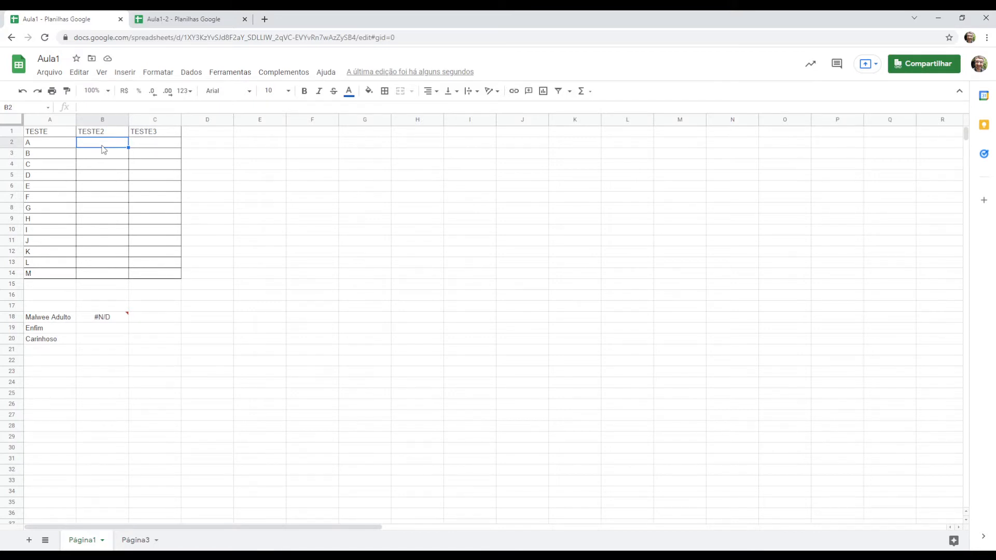
pyautogui.write('=impor')
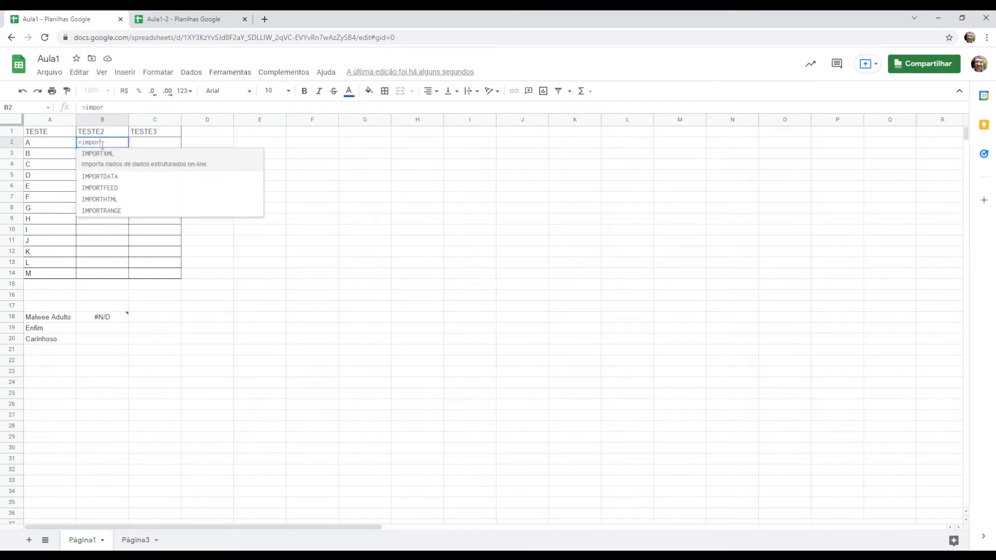
pyautogui.write('tr')
pyautogui.press('Tab')
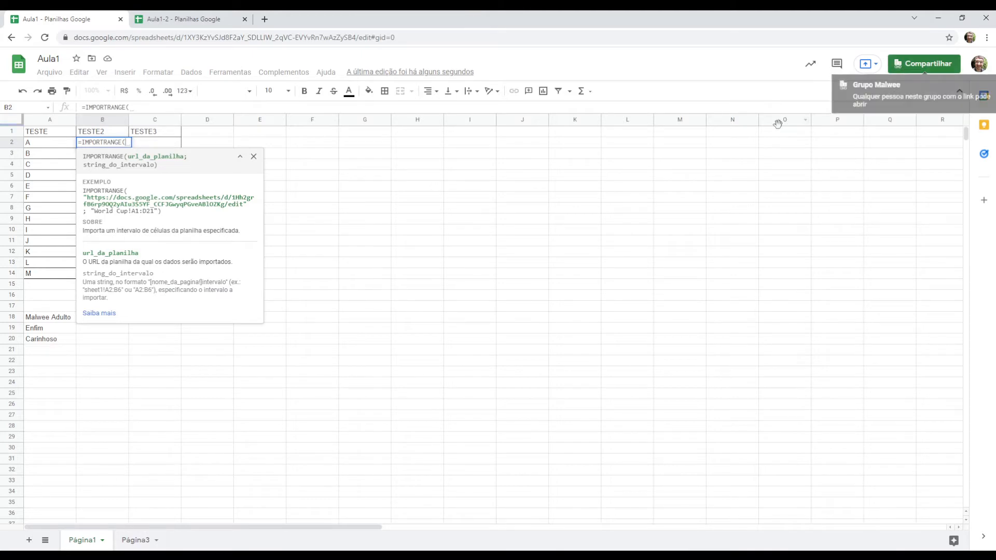
# - Check the link-sharing settings of the Aula1-2 and Aula1 spreadsheets, closing each sharing dialog without changes
pyautogui.click(187, 22)
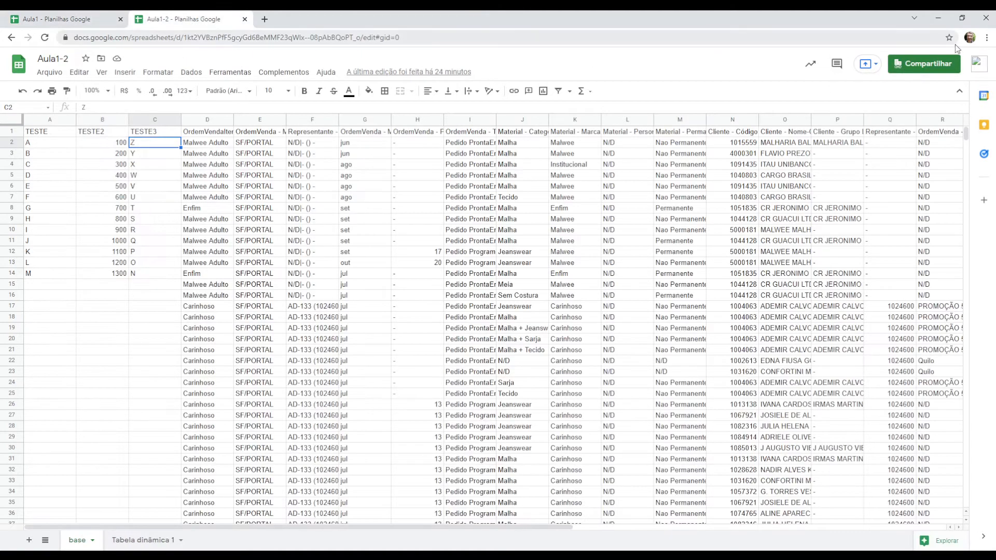
pyautogui.click(923, 64)
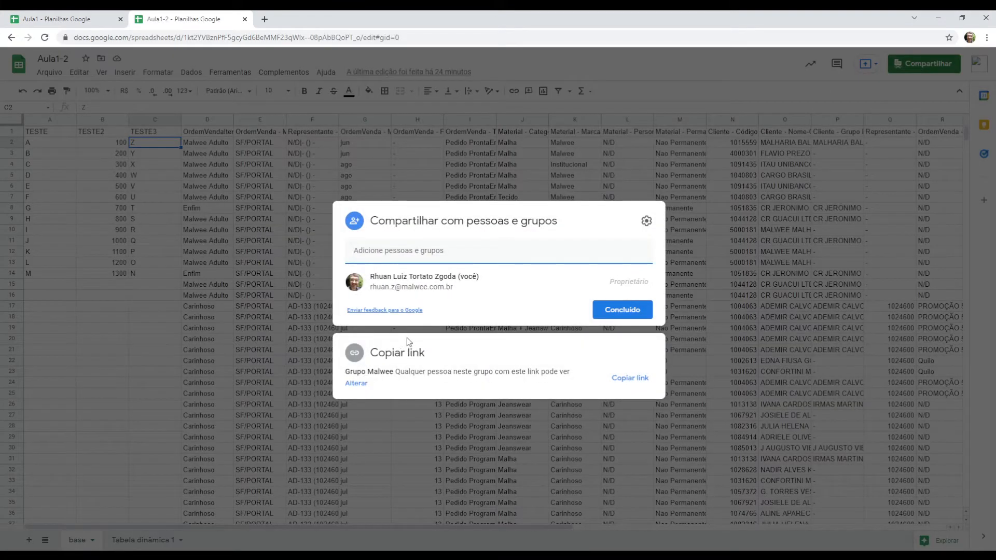
pyautogui.click(832, 258)
pyautogui.click(56, 16)
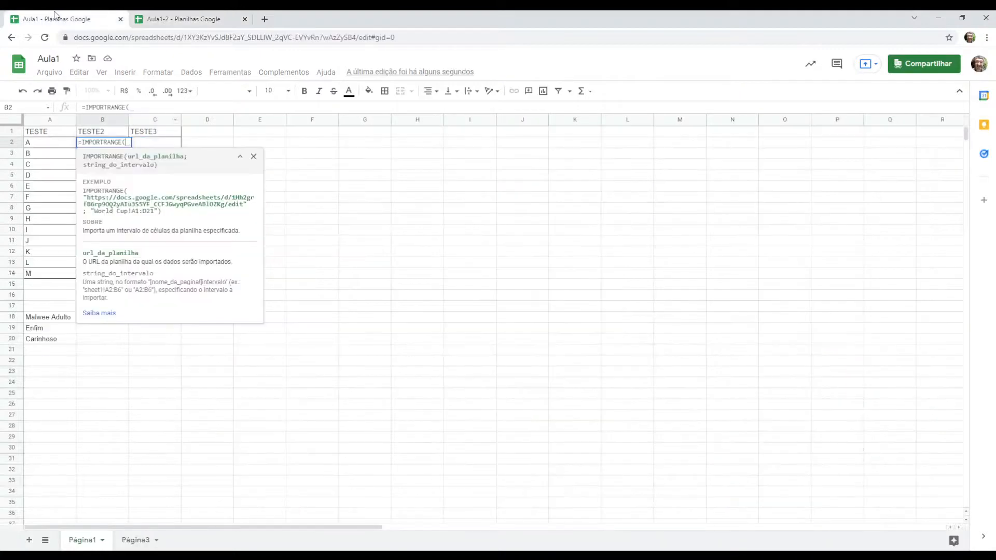
pyautogui.hotkey('ctrl', 'Tab')
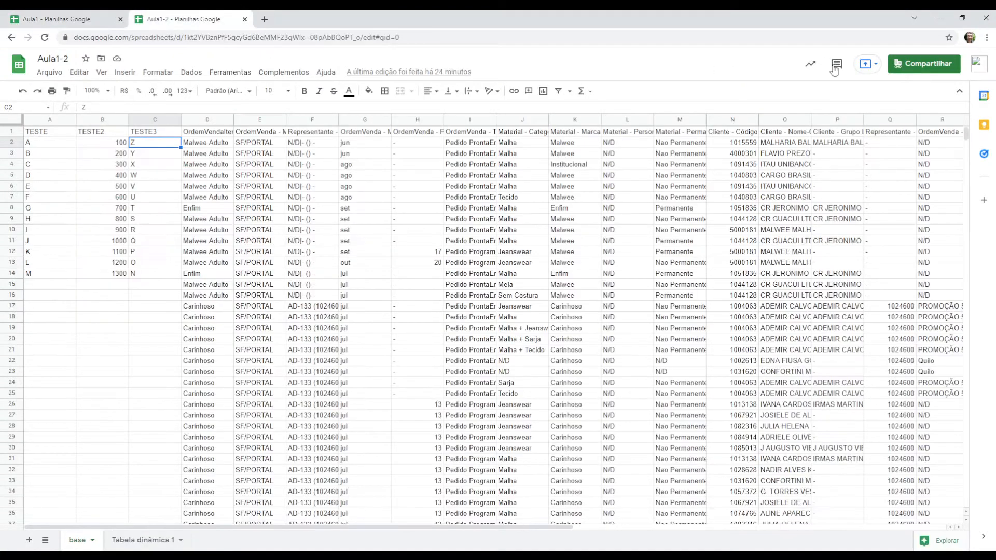
pyautogui.click(56, 19)
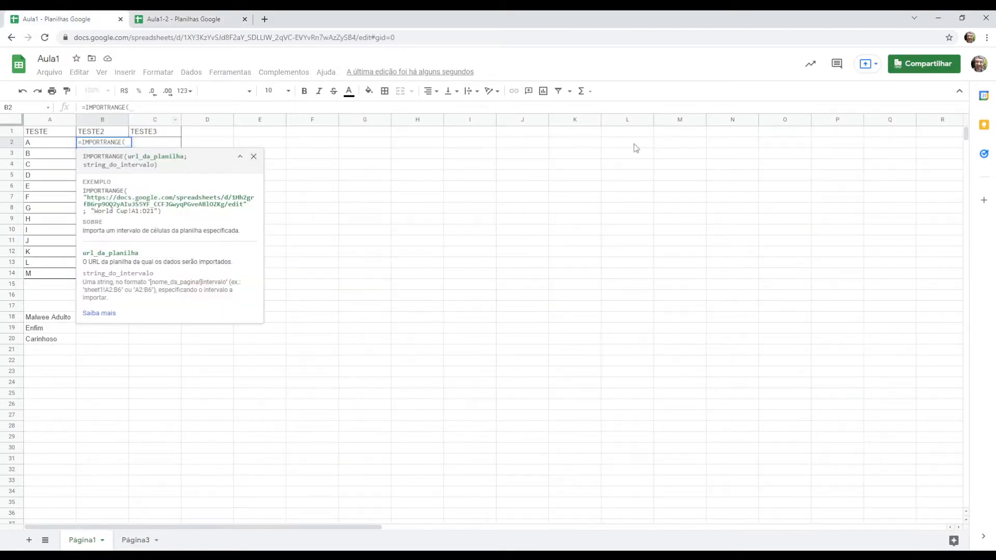
pyautogui.click(941, 64)
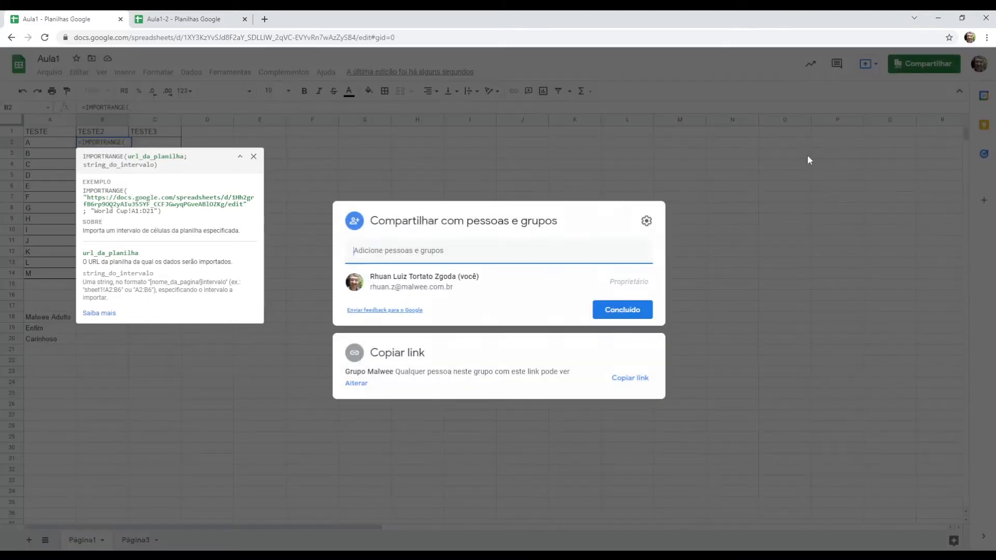
pyautogui.click(731, 306)
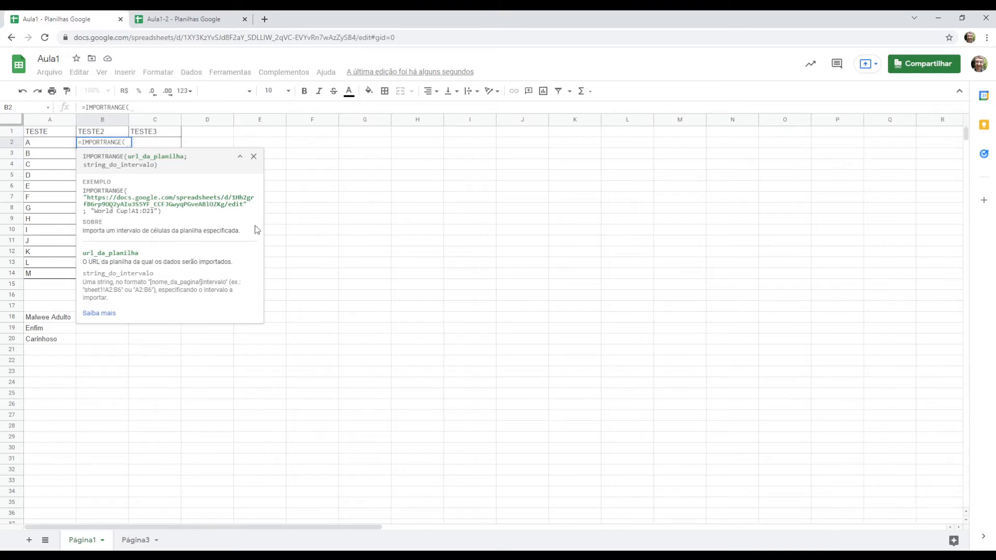
# - Copy the Aula1-2 spreadsheet's URL, leaving out the ending from /edit onwards
pyautogui.click(182, 19)
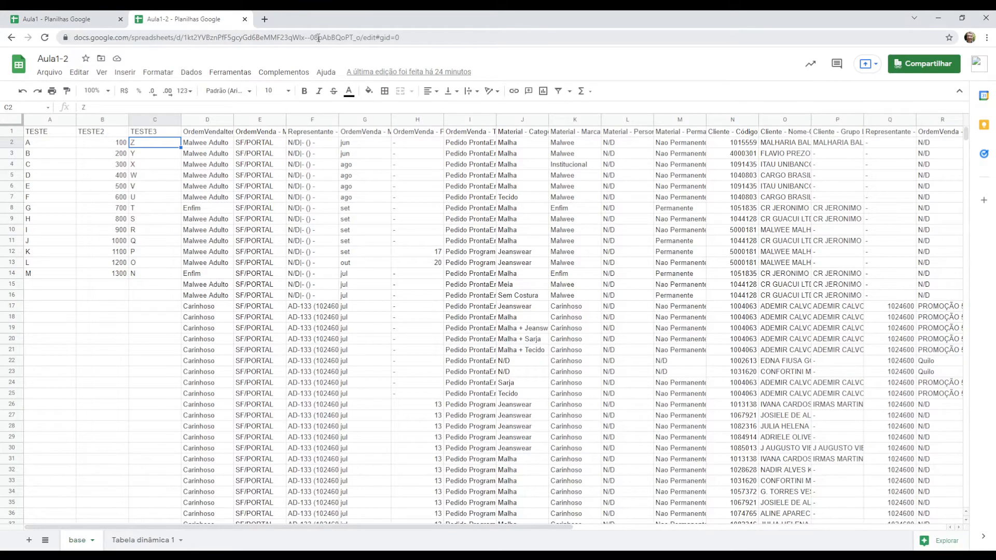
pyautogui.click(337, 37)
pyautogui.click(363, 38)
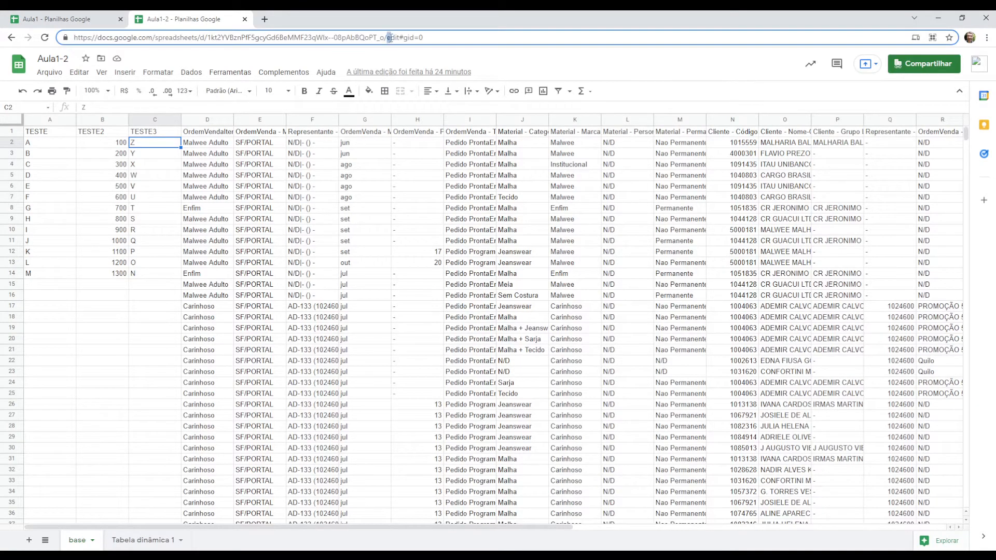
pyautogui.moveTo(384, 37); pyautogui.dragTo(35, 41)
pyautogui.hotkey('ctrl', 'c')
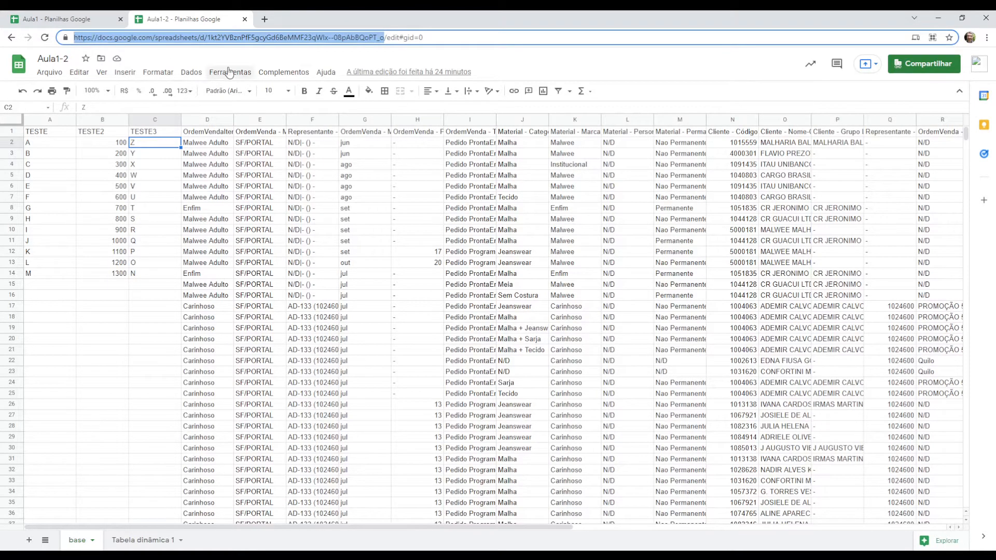
# - Back in Aula1, insert the copied URL in quotation marks as IMPORTRANGE's first argument in B2, followed by a semicolon
pyautogui.hotkey('ctrl', 'pageup')
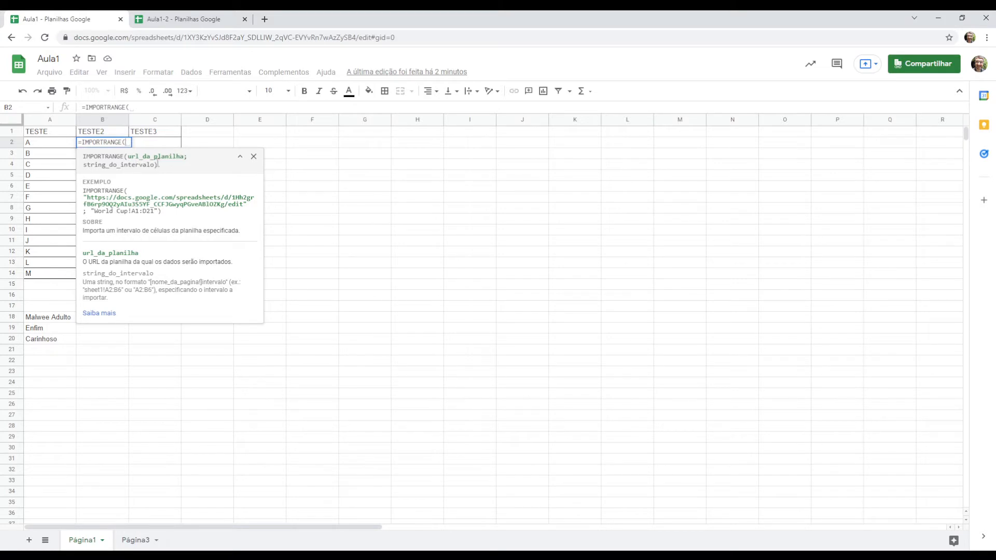
pyautogui.write('"')
pyautogui.hotkey('ctrl', 'v')
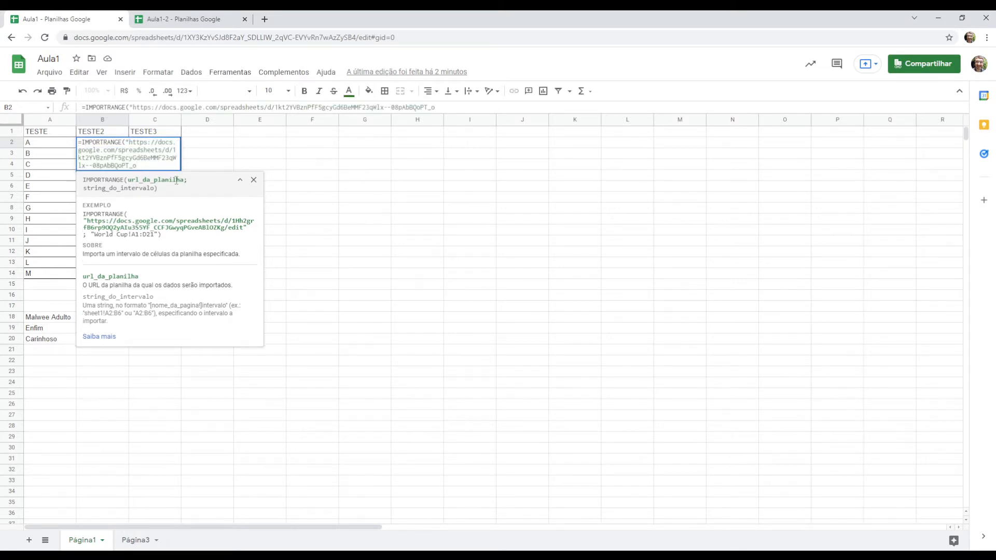
pyautogui.write('";')
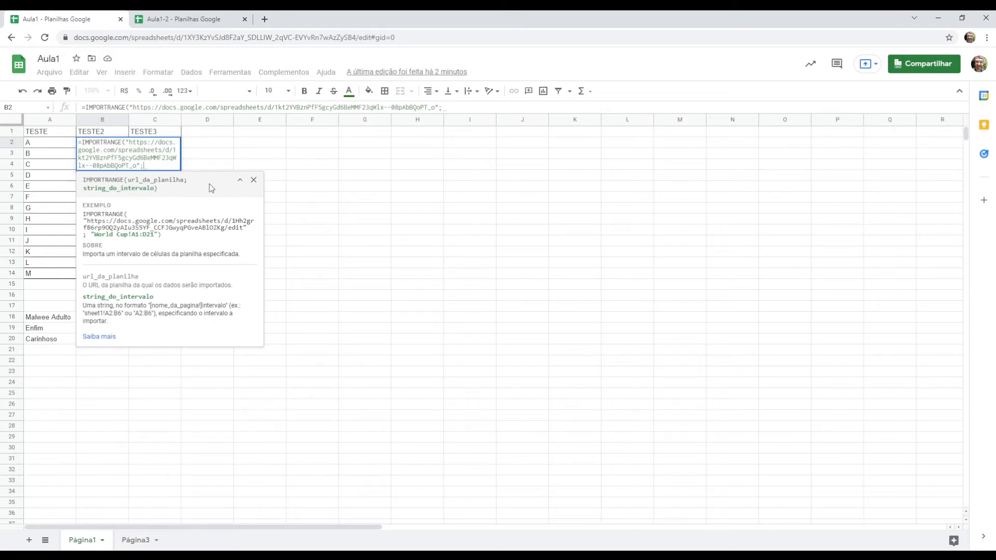
# - Check the source sheet's name in Aula1-2, then complete the B2 formula in Aula1 with the range "base!B2"
pyautogui.click(181, 19)
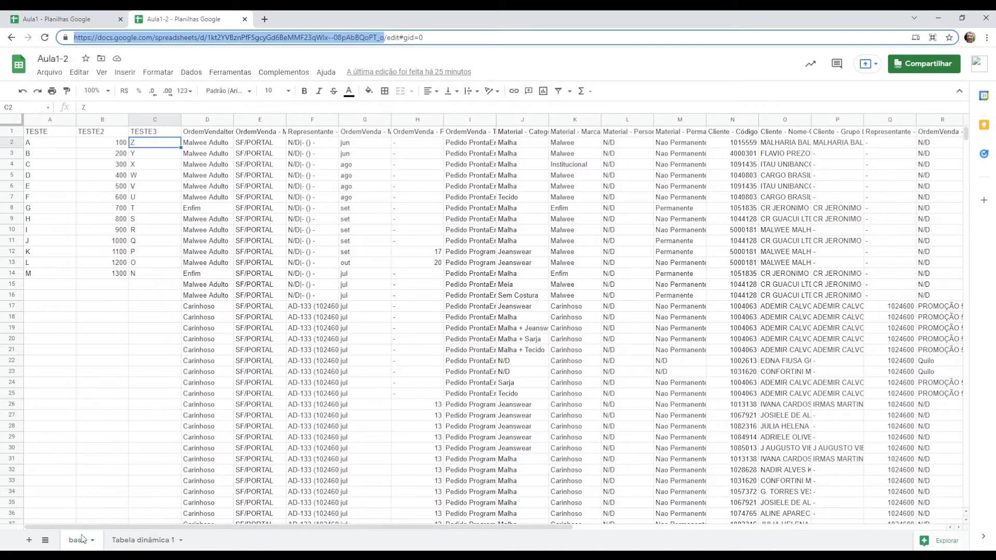
pyautogui.click(78, 19)
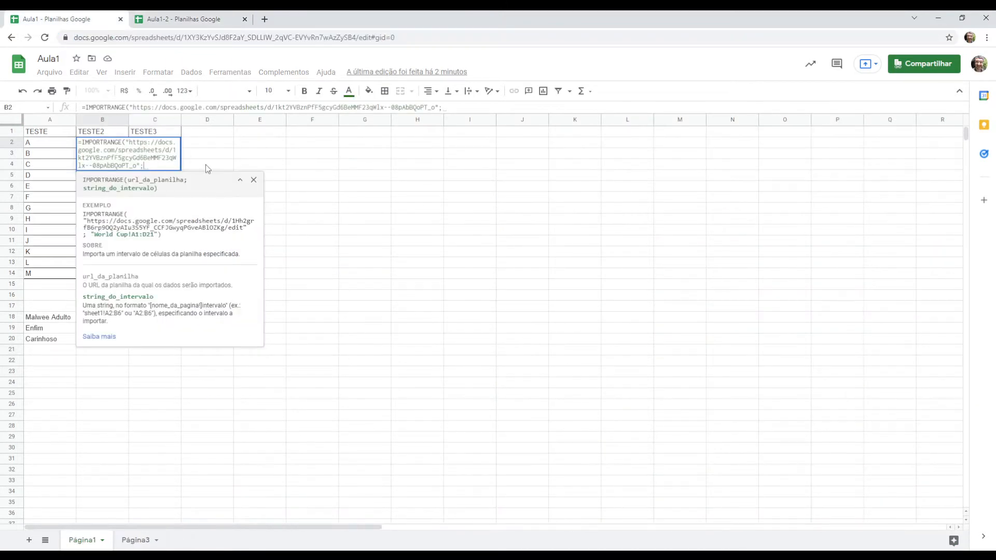
pyautogui.write('"base')
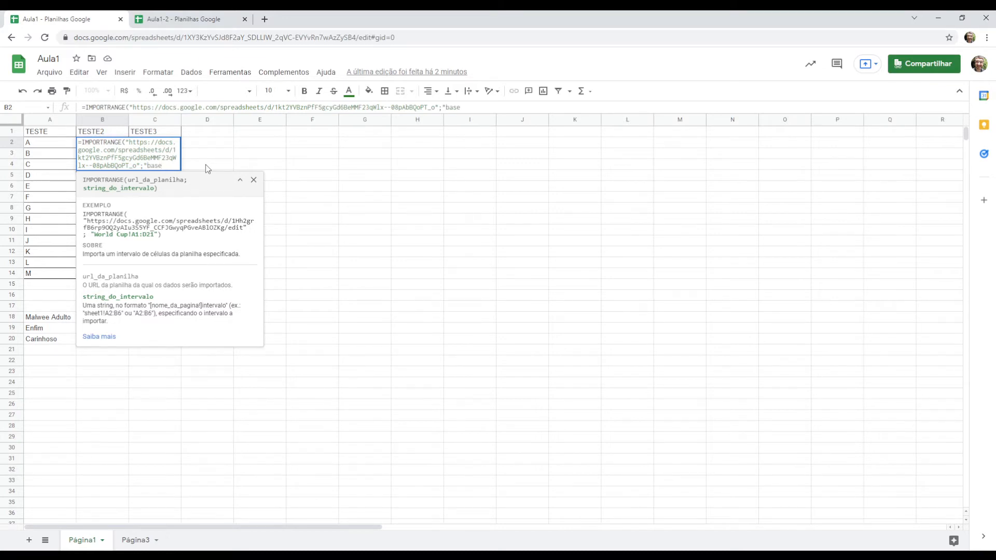
pyautogui.write('!B2")')
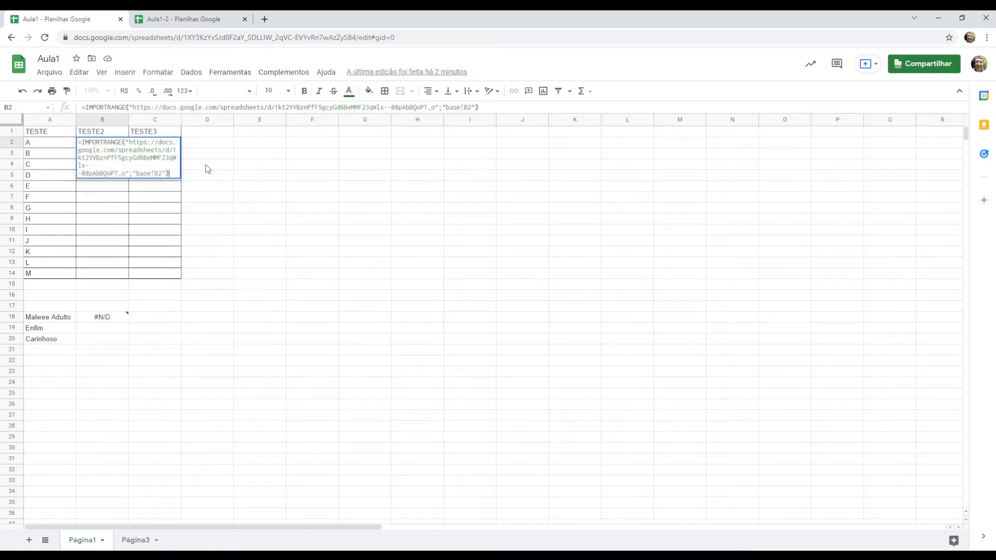
pyautogui.press('Return')
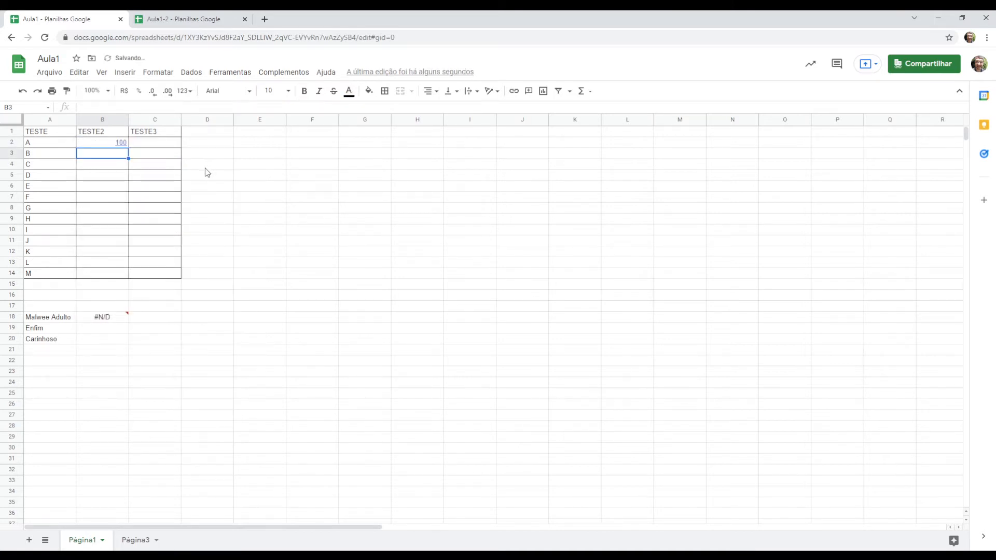
# - Compare the imported value in Aula1's cell B2 with the source value in the base sheet of Aula1-2
pyautogui.click(113, 146)
pyautogui.hotkey('ctrl', 'Tab')
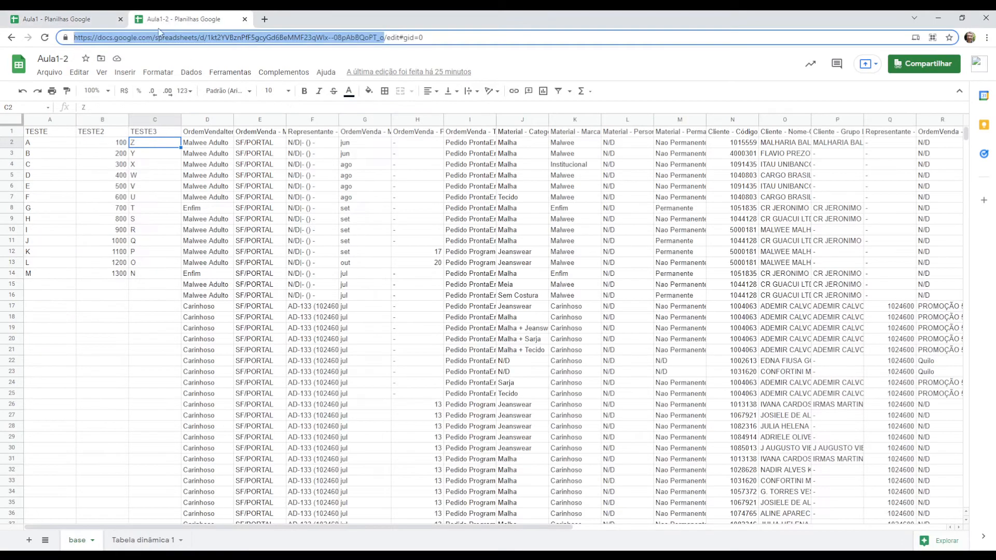
pyautogui.click(89, 21)
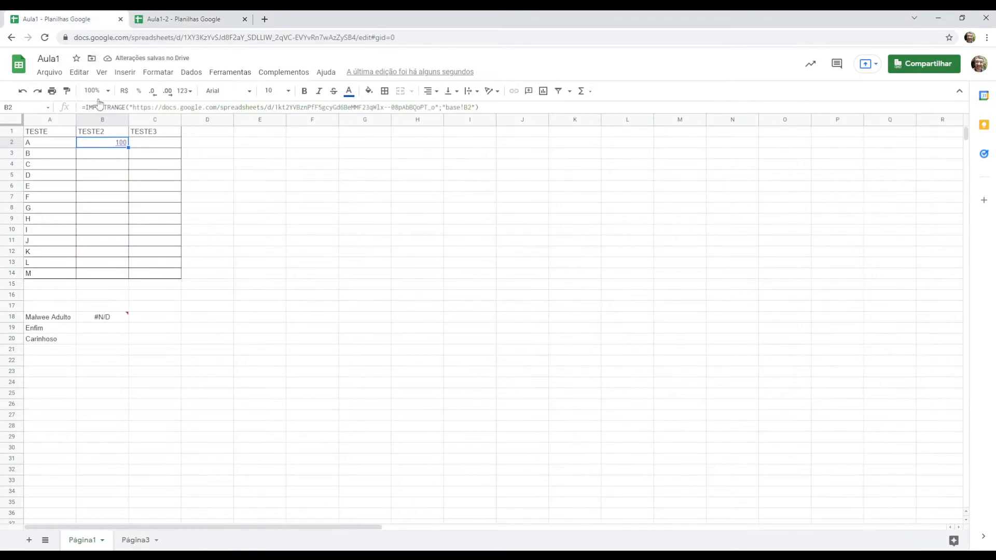
pyautogui.click(104, 147)
pyautogui.click(121, 242)
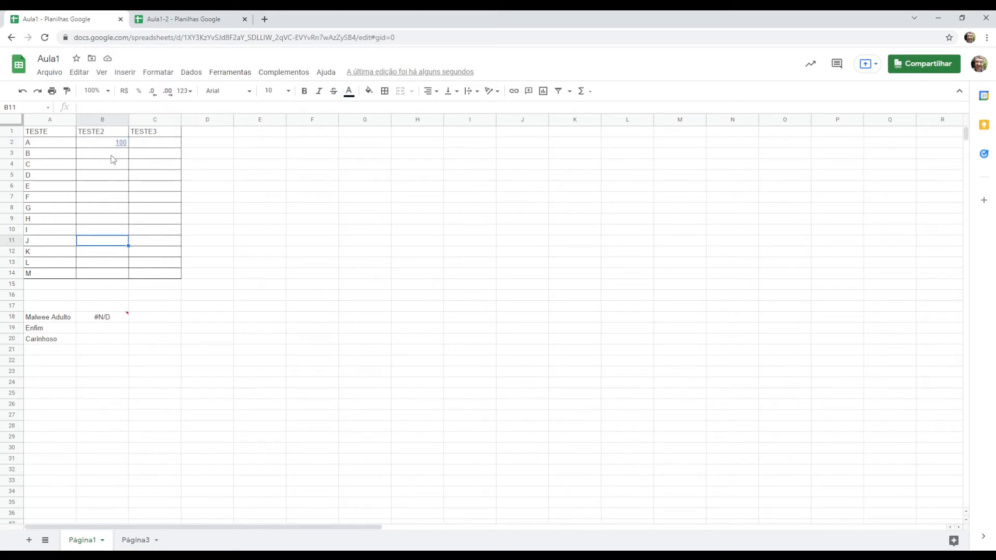
pyautogui.click(102, 147)
pyautogui.click(102, 173)
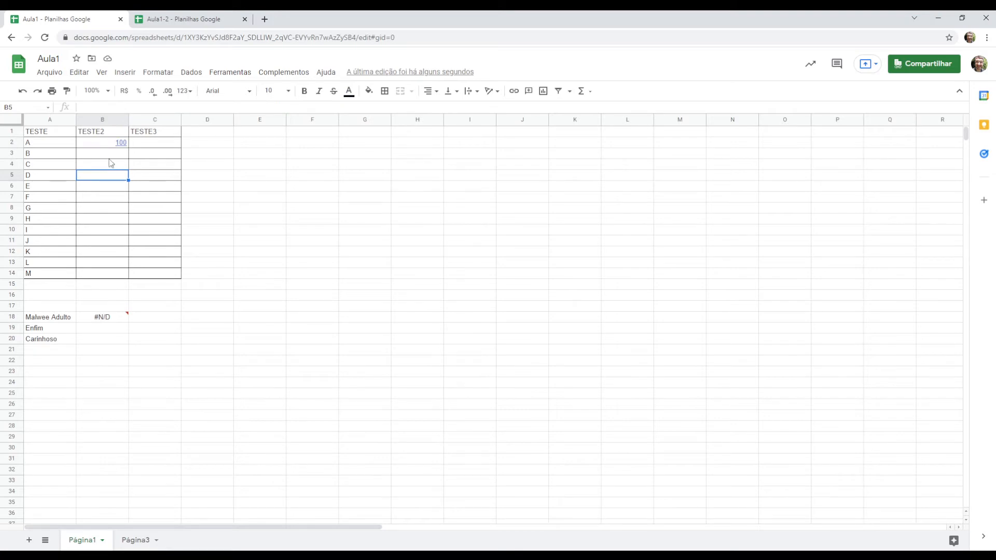
pyautogui.click(111, 155)
pyautogui.click(171, 19)
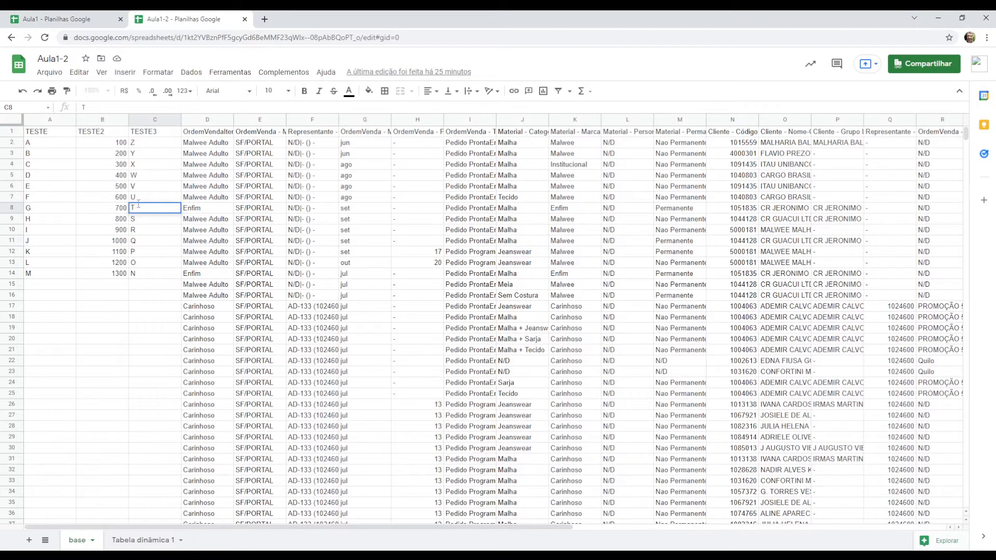
pyautogui.click(78, 19)
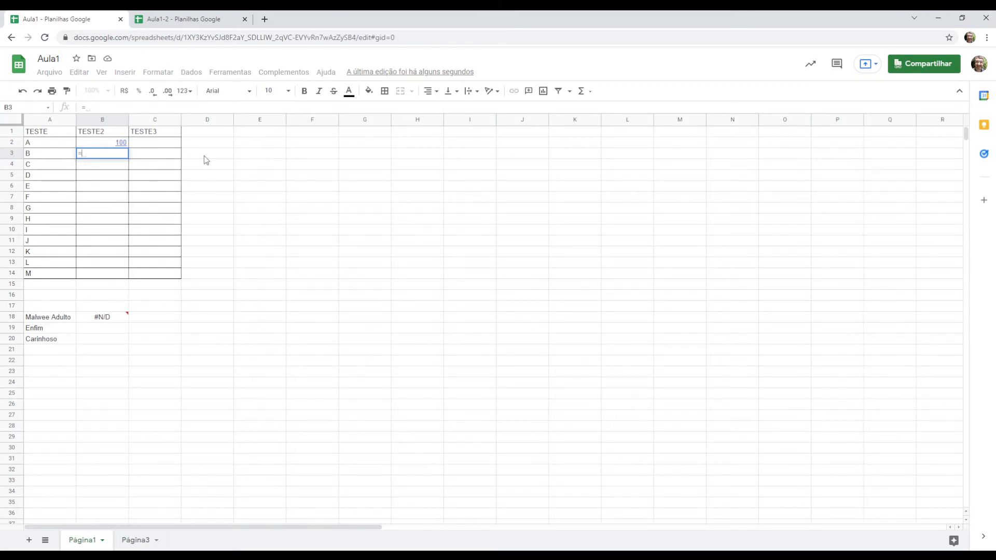
pyautogui.press('Escape')
# - Examine the sheet name and cell reference in the range argument of B2's IMPORTRANGE formula
pyautogui.click(106, 145)
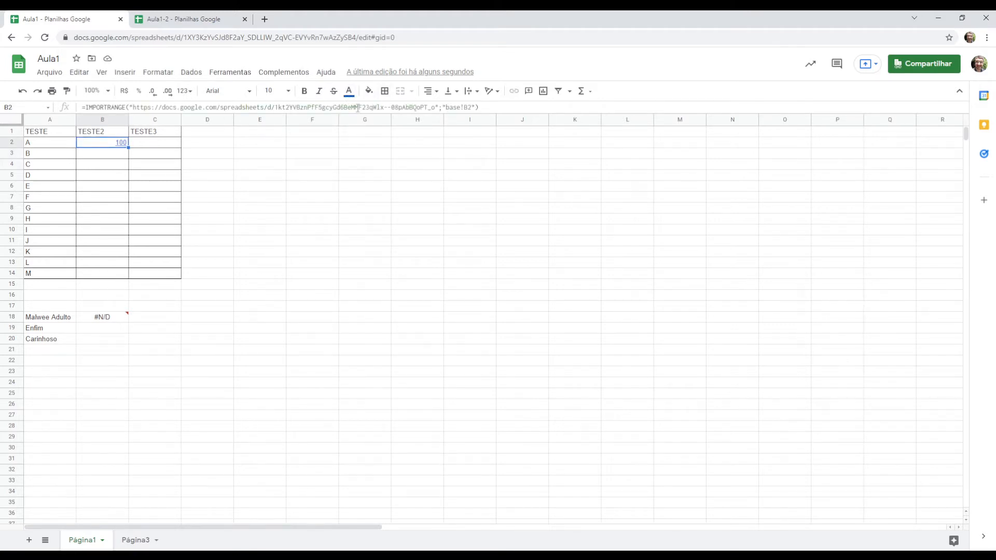
pyautogui.click(457, 108)
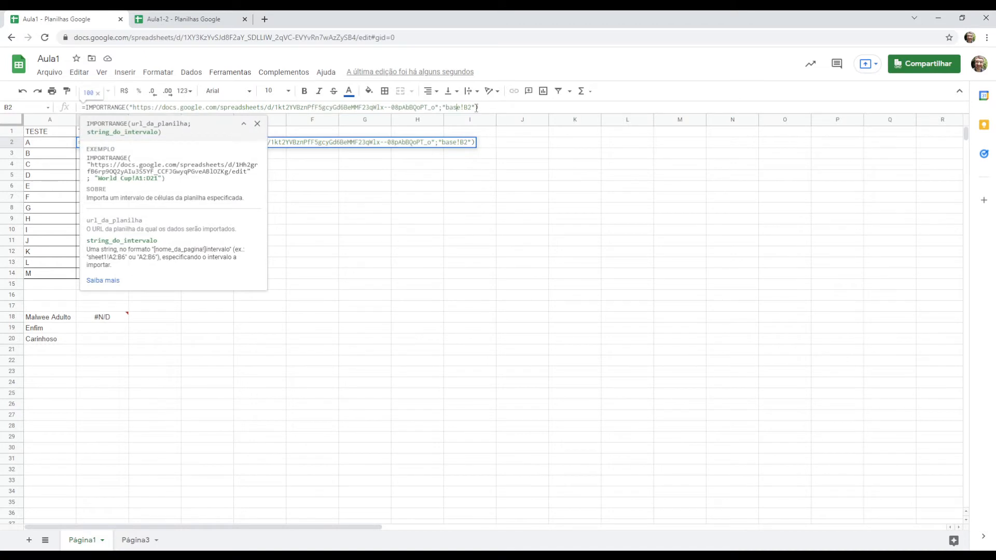
pyautogui.press('Return')
pyautogui.click(105, 144)
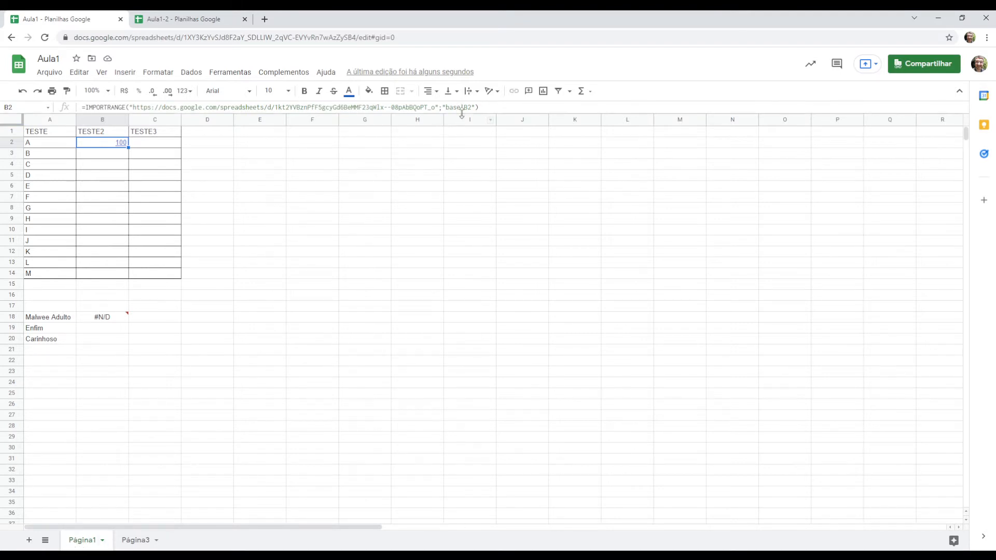
pyautogui.moveTo(445, 108)
pyautogui.mouseDown()
pyautogui.moveTo(472, 107)
pyautogui.moveTo(464, 107)
pyautogui.mouseUp()
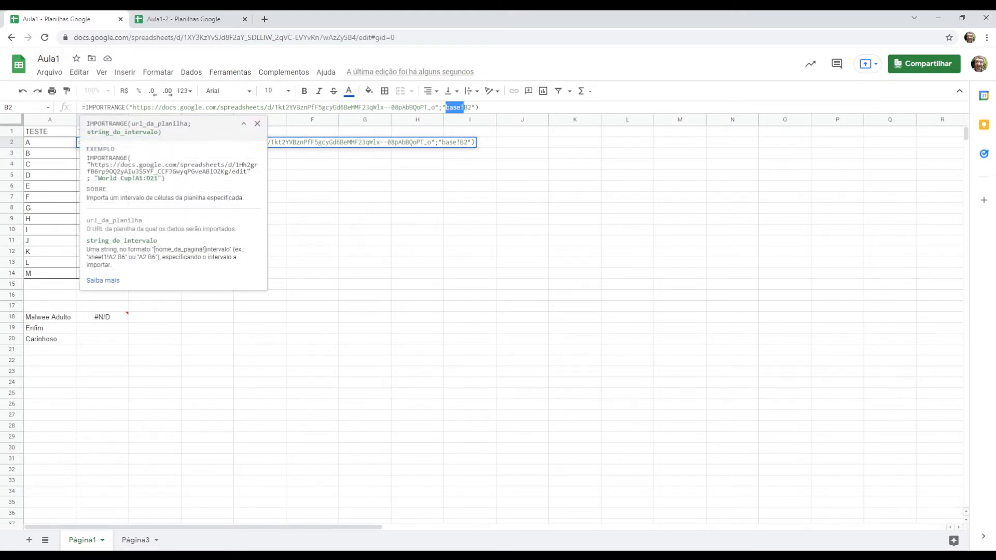
pyautogui.click(456, 107)
pyautogui.press('Return')
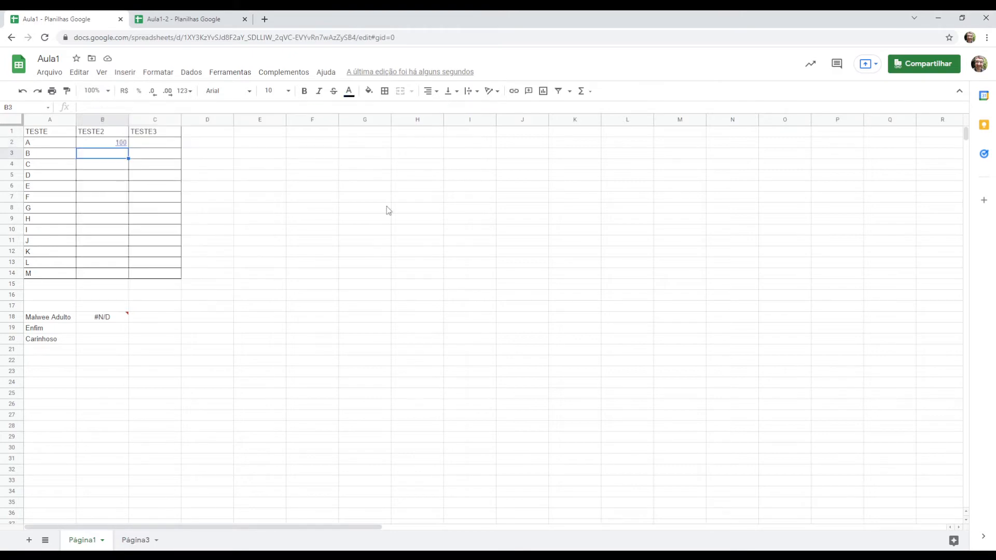
# - Compare the sheet name and cell reference in Aula1's B2 formula with the base sheet of Aula1-2
pyautogui.click(186, 23)
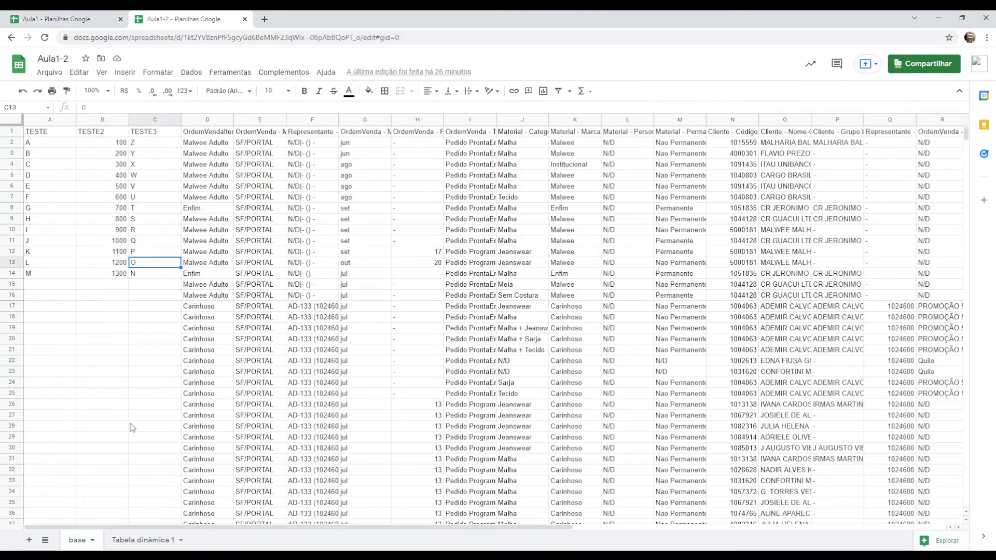
pyautogui.click(79, 19)
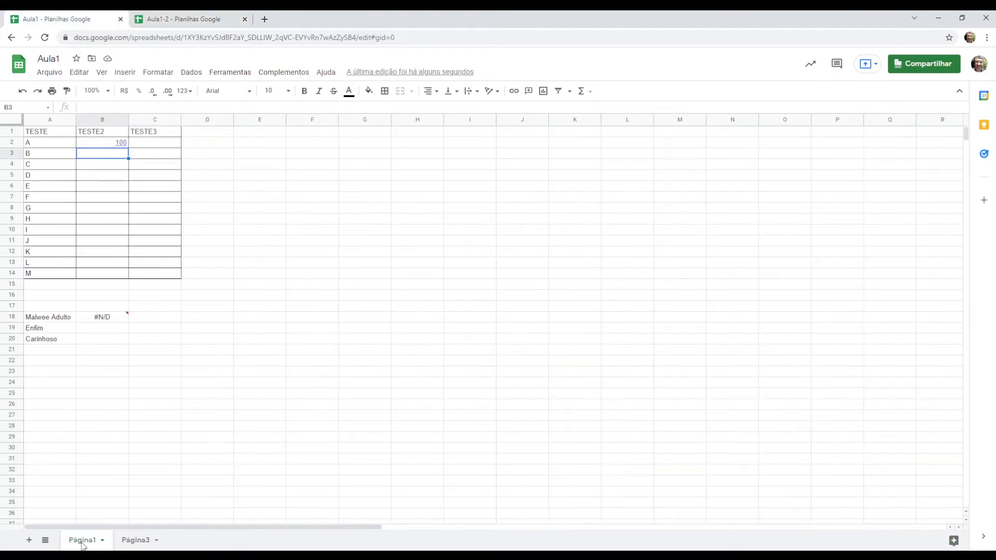
pyautogui.click(99, 142)
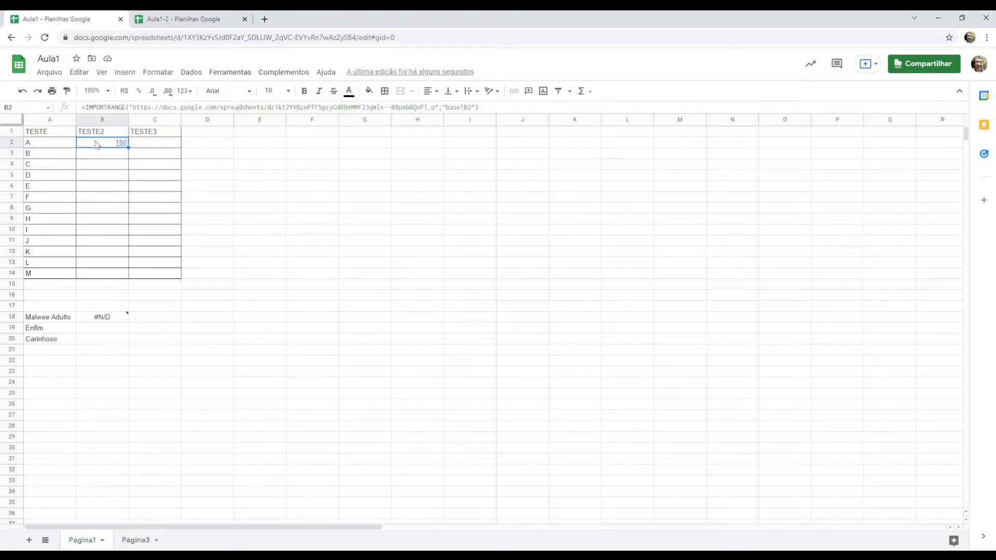
pyautogui.click(470, 106)
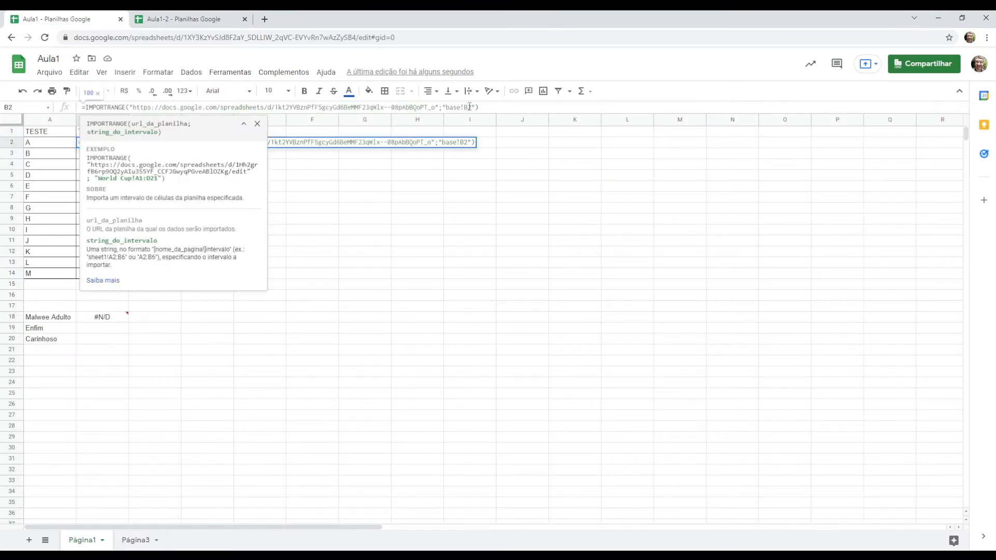
pyautogui.click(58, 143)
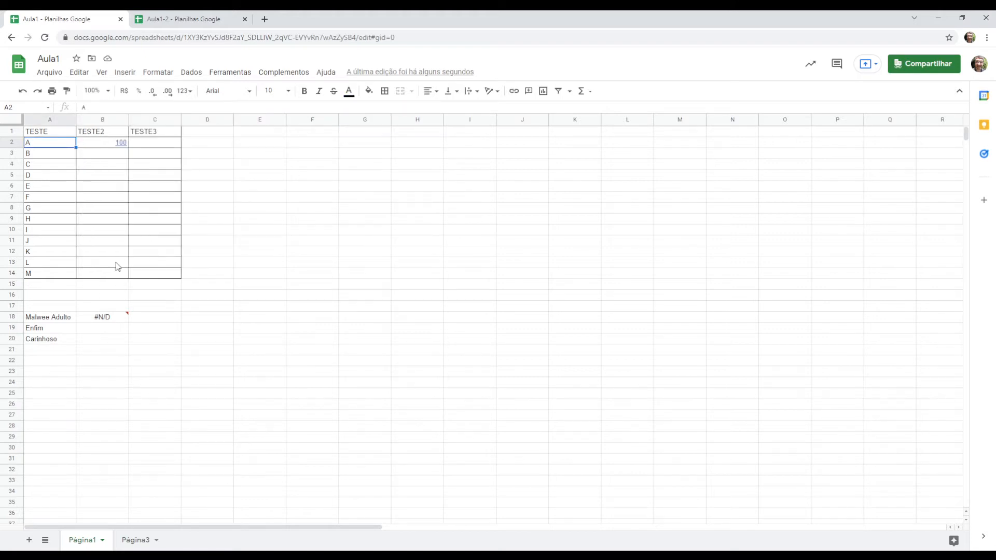
pyautogui.click(87, 148)
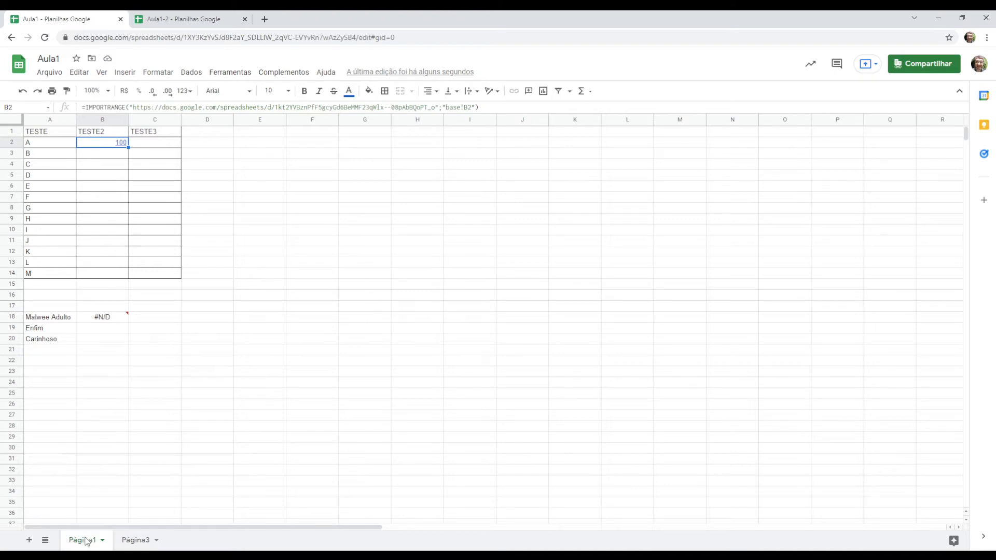
pyautogui.click(209, 16)
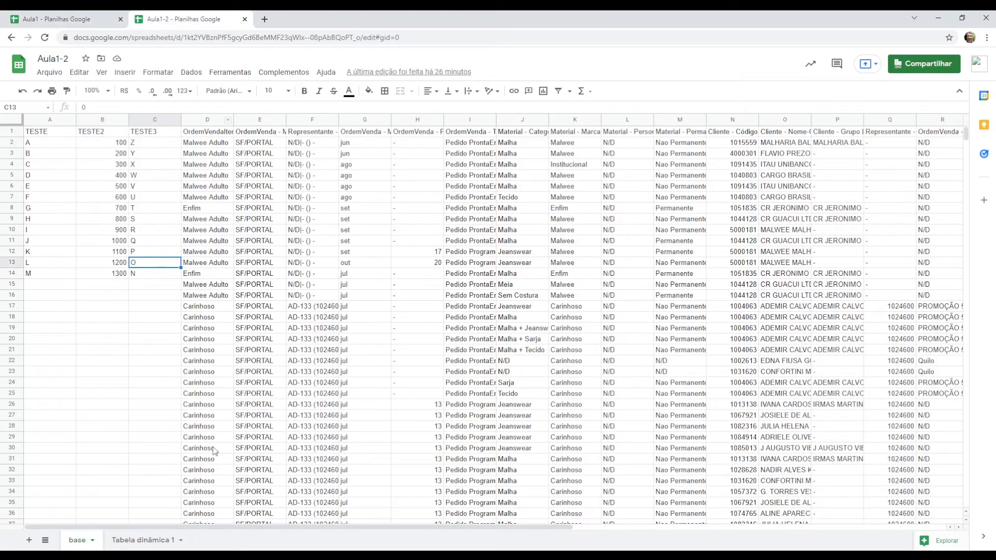
pyautogui.click(88, 20)
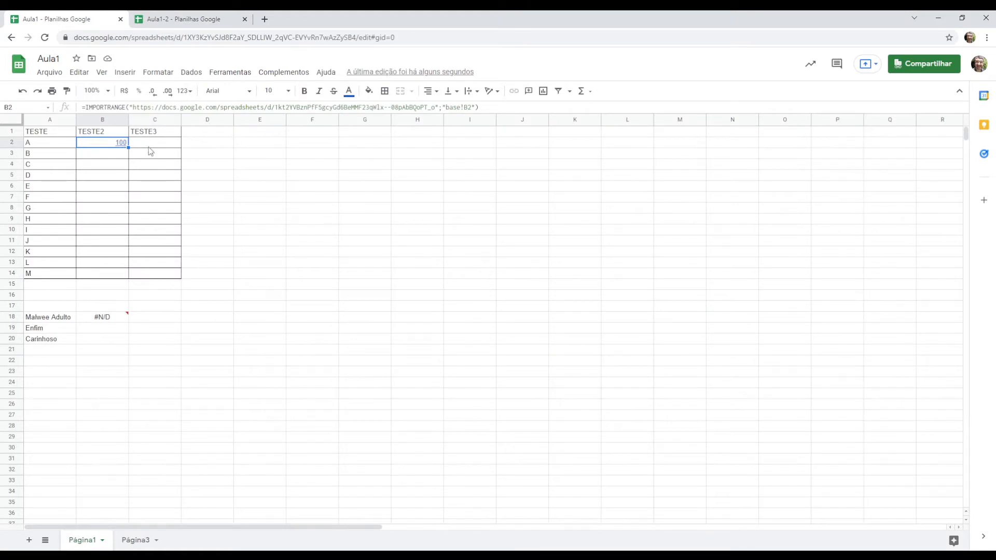
# - Fill the IMPORTRANGE formula from B2 down through B14 in Aula1
pyautogui.moveTo(128, 148); pyautogui.dragTo(116, 278)
pyautogui.moveTo(117, 277); pyautogui.dragTo(117, 278)
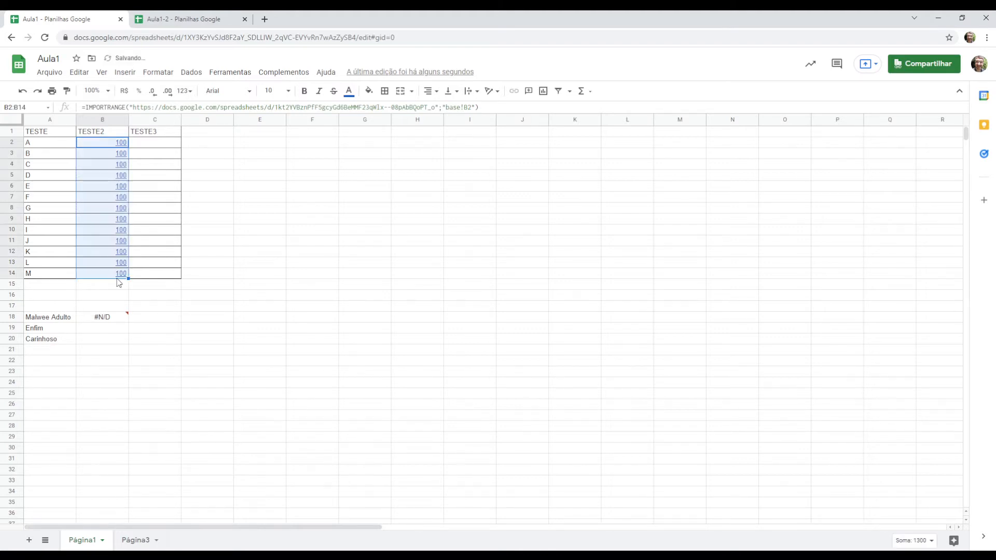
pyautogui.click(99, 187)
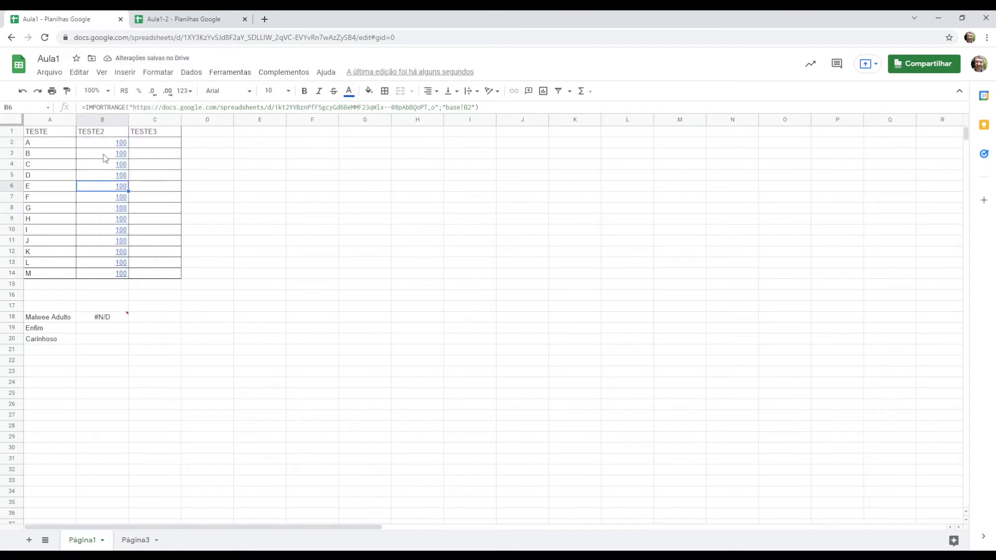
# - Change the range argument of the formula in B3 to "base!B3"
pyautogui.click(104, 157)
pyautogui.doubleClick(468, 107)
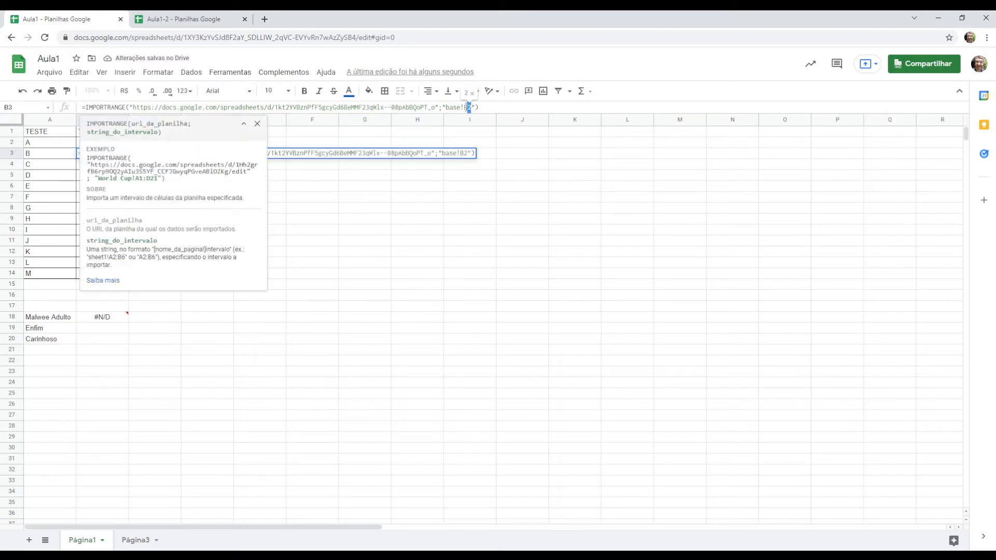
pyautogui.write('4')
pyautogui.press('Return')
# - Try to point the B4 formula at base!B4, check the result in the cell, and undo the edit
pyautogui.moveTo(468, 107); pyautogui.dragTo(475, 109)
pyautogui.write('5')
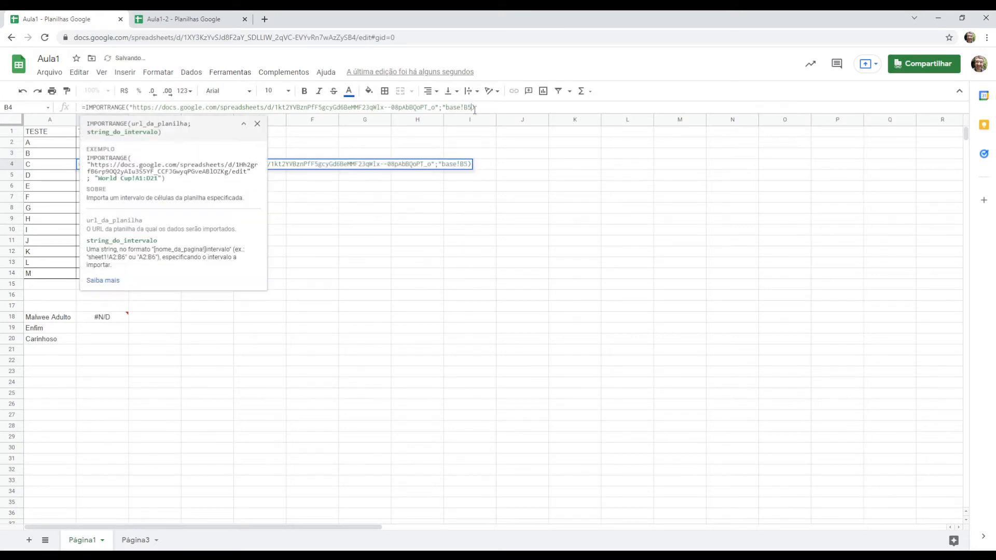
pyautogui.press('Return')
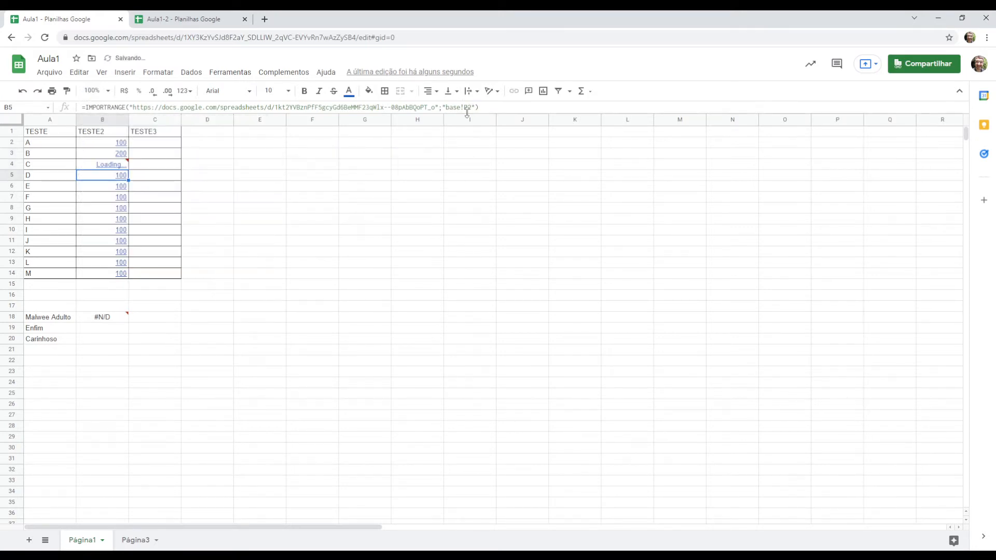
pyautogui.click(119, 155)
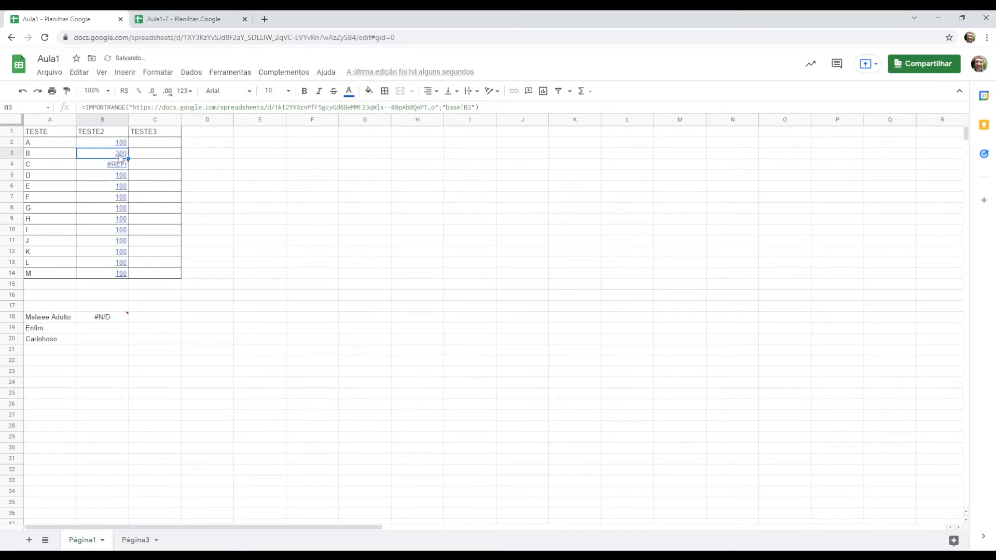
pyautogui.doubleClick(115, 167)
pyautogui.press('Escape')
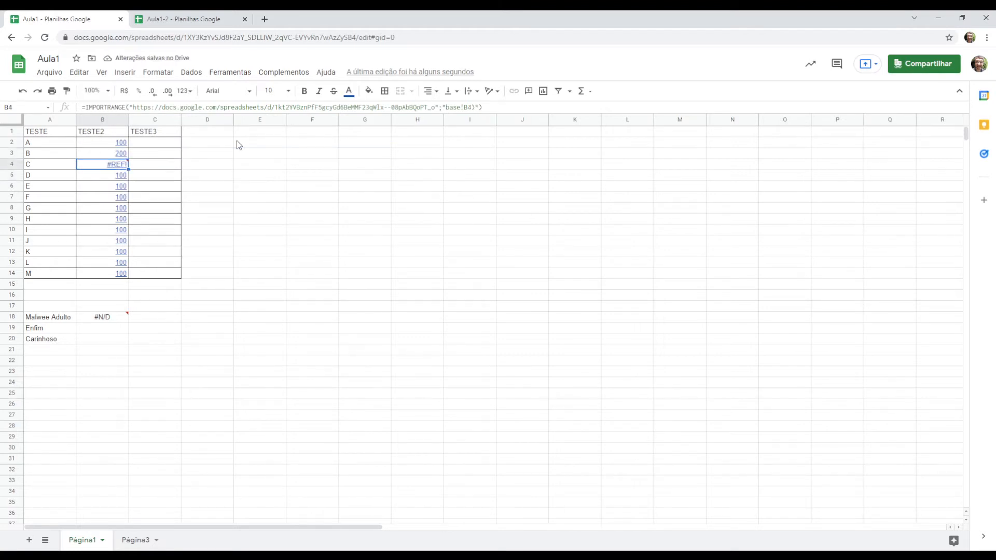
pyautogui.hotkey('ctrl', 'z')
# - Set the range arguments of the formulas in B4, B5 and B6 to "base!B4", "base!B5" and "base!B6"
pyautogui.click(475, 107)
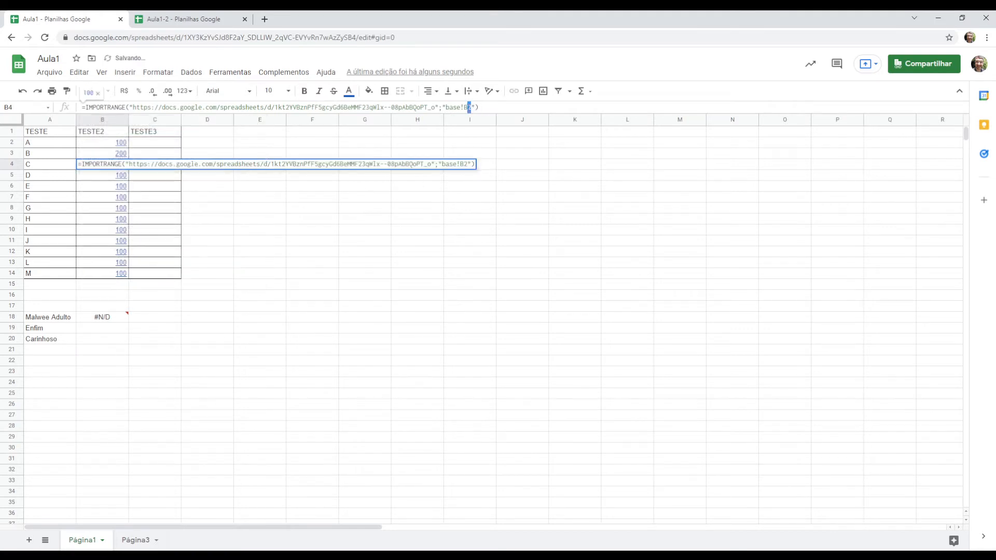
pyautogui.press('Return')
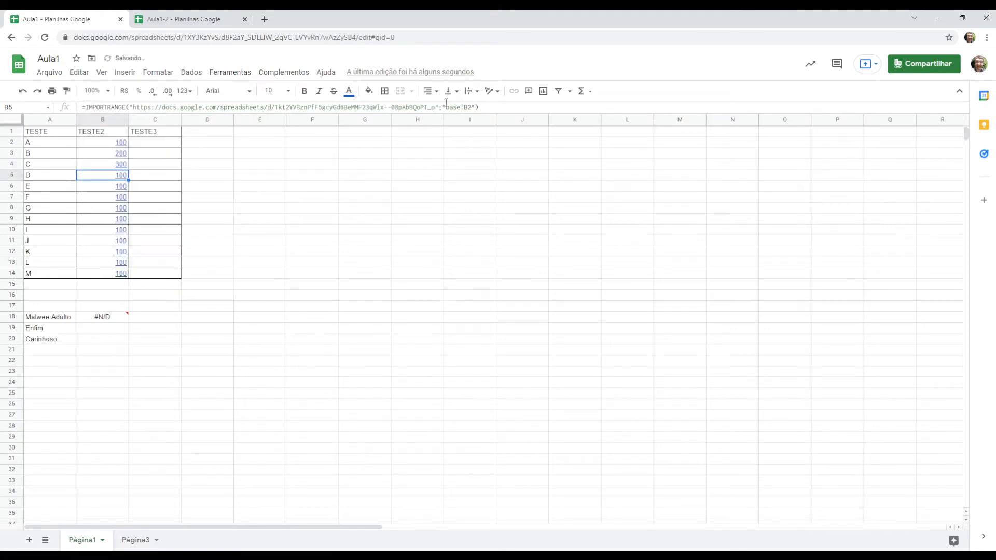
pyautogui.click(468, 107)
pyautogui.press('Return')
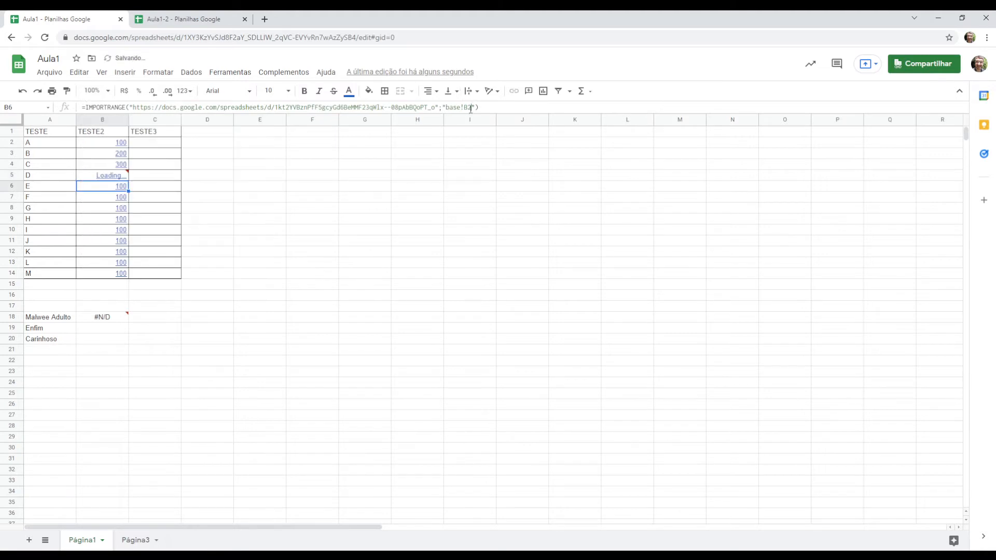
pyautogui.click(471, 107)
pyautogui.press('Return')
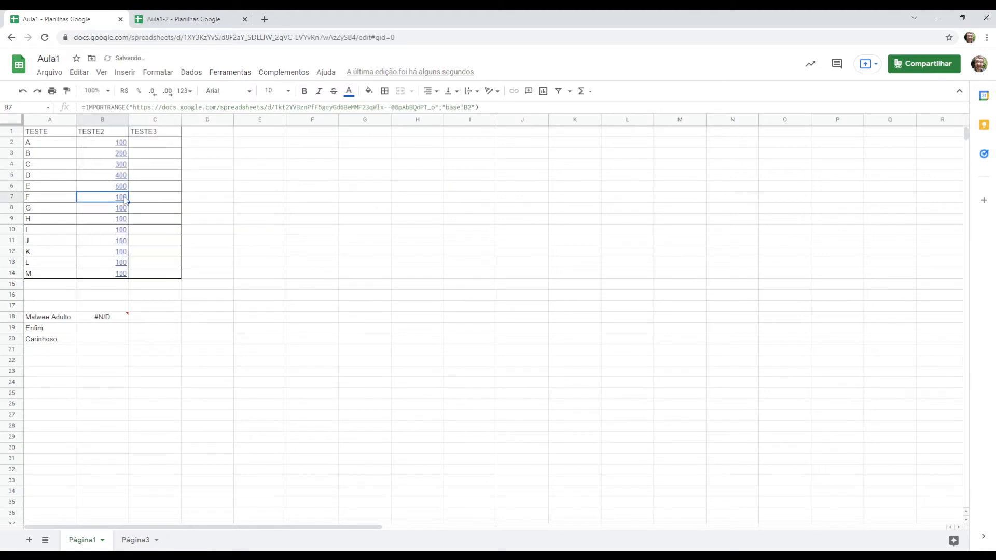
# - Clear the copied formulas from B7 down to B14
pyautogui.hotkey('ctrl', 'shift', 'Down')
pyautogui.press('Delete')
# - Review the cell references in the IMPORTRANGE formulas of the TESTE2 column and glance at the Página3 sheet
pyautogui.press('Up')
pyautogui.press('Up')
pyautogui.press('Up')
pyautogui.press('Up')
pyautogui.press('Up')
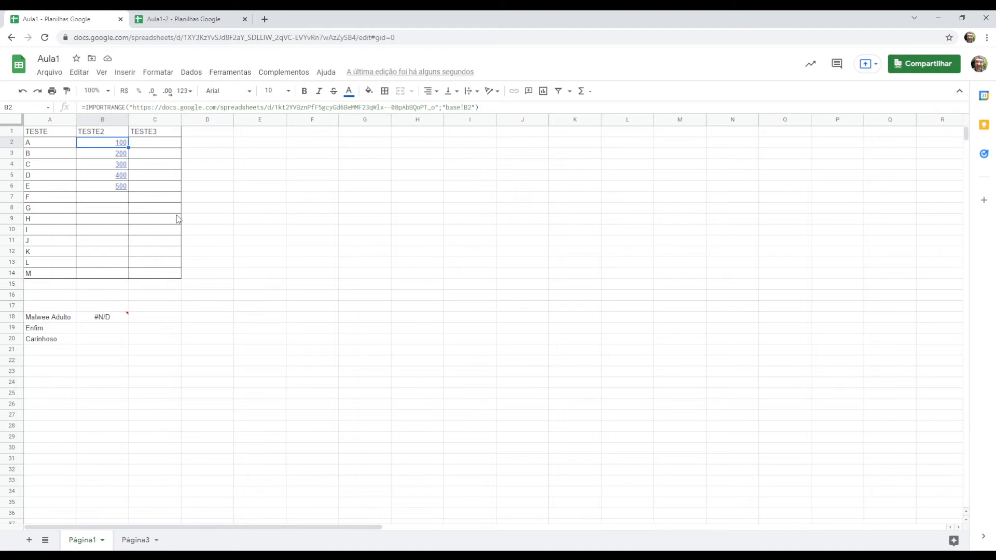
pyautogui.press('Down')
pyautogui.press('Down')
pyautogui.press('Down')
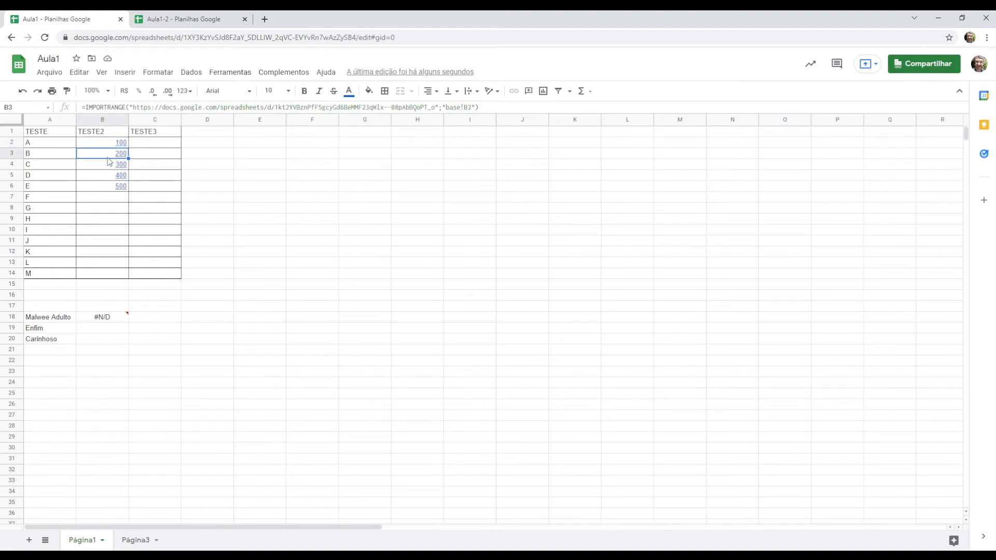
pyautogui.press('Down')
pyautogui.press('Up')
pyautogui.press('Up')
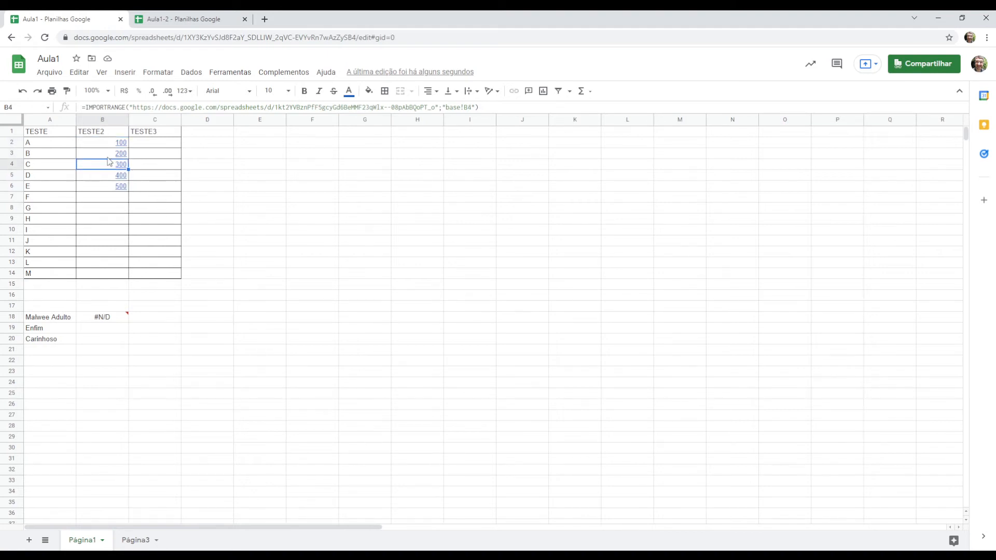
pyautogui.press('Up')
pyautogui.press('Up')
pyautogui.press('Down')
pyautogui.press('Down')
pyautogui.click(140, 536)
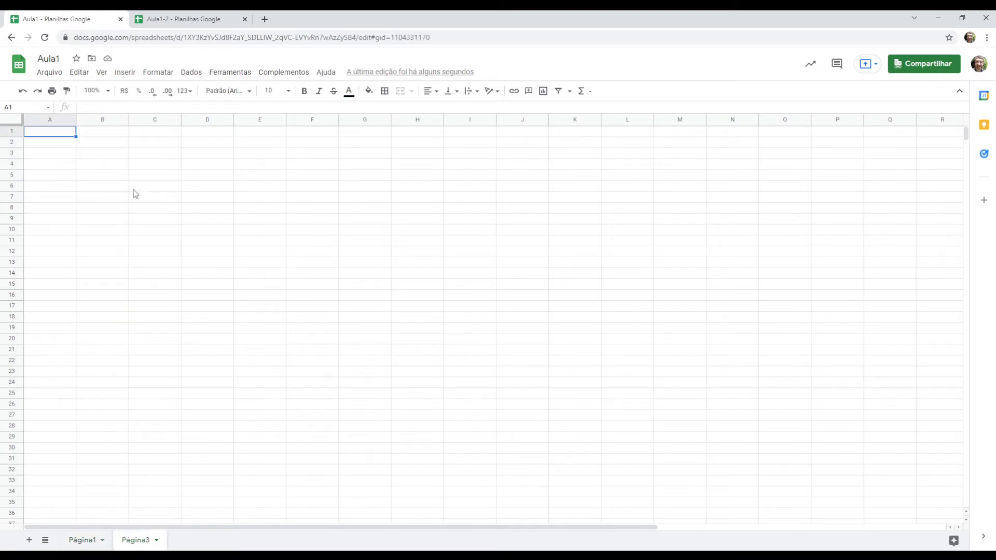
pyautogui.click(83, 540)
# - In the base sheet of Aula1-2, change row E's TESTE2 value in B6 to 504
pyautogui.click(187, 19)
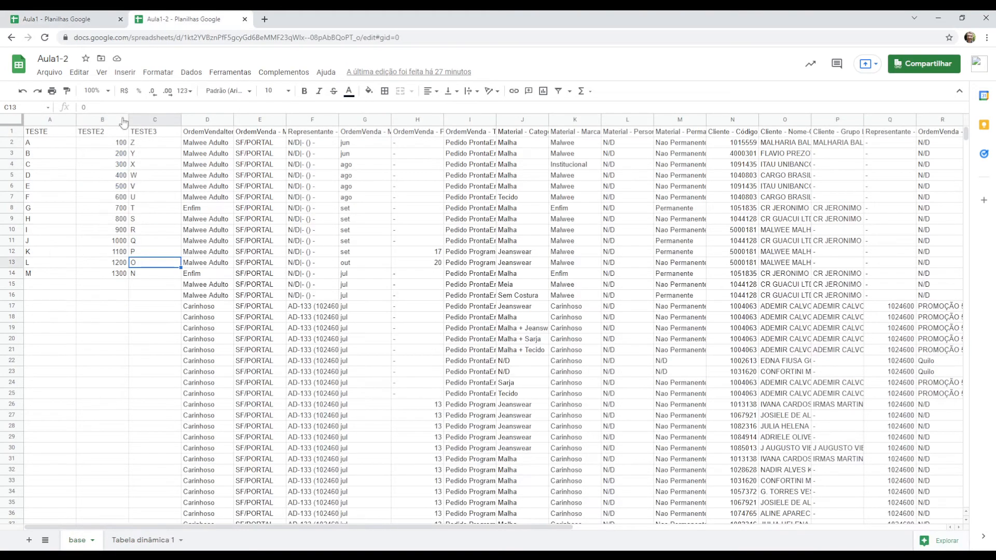
pyautogui.click(119, 189)
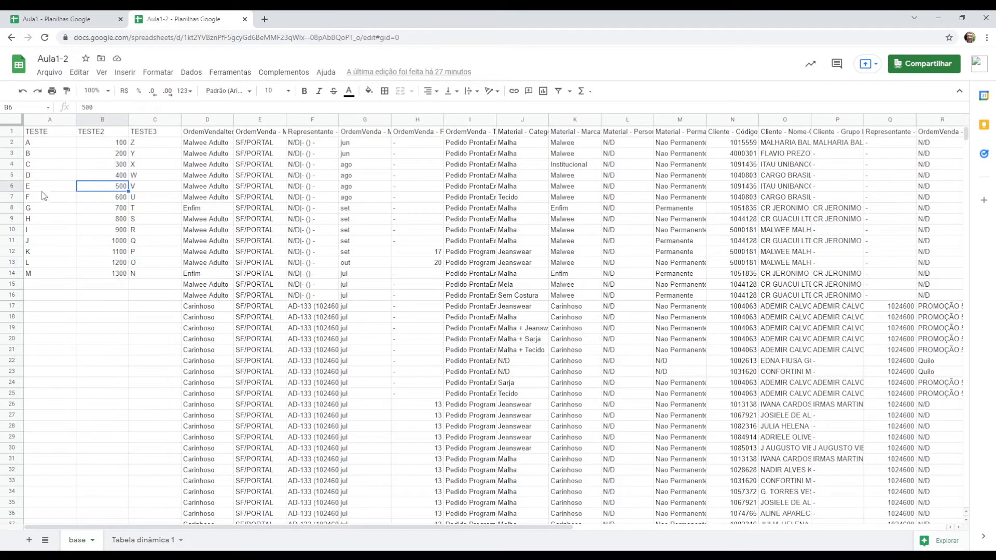
pyautogui.moveTo(44, 189); pyautogui.dragTo(105, 189)
pyautogui.click(111, 189)
pyautogui.write('504')
pyautogui.press('Return')
# - Return to Aula1 and check whether the imported value in B6 follows the source change
pyautogui.click(75, 16)
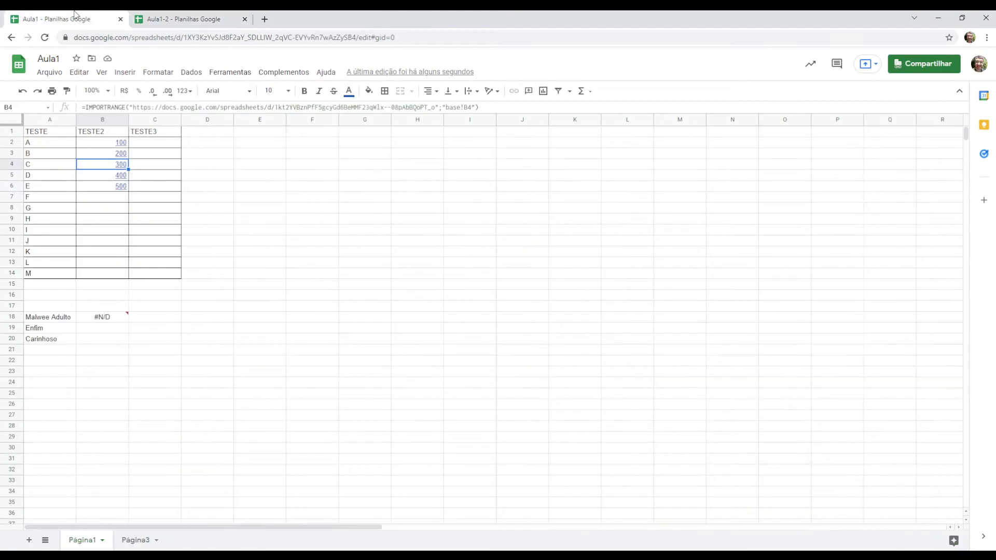
pyautogui.click(186, 205)
pyautogui.doubleClick(89, 189)
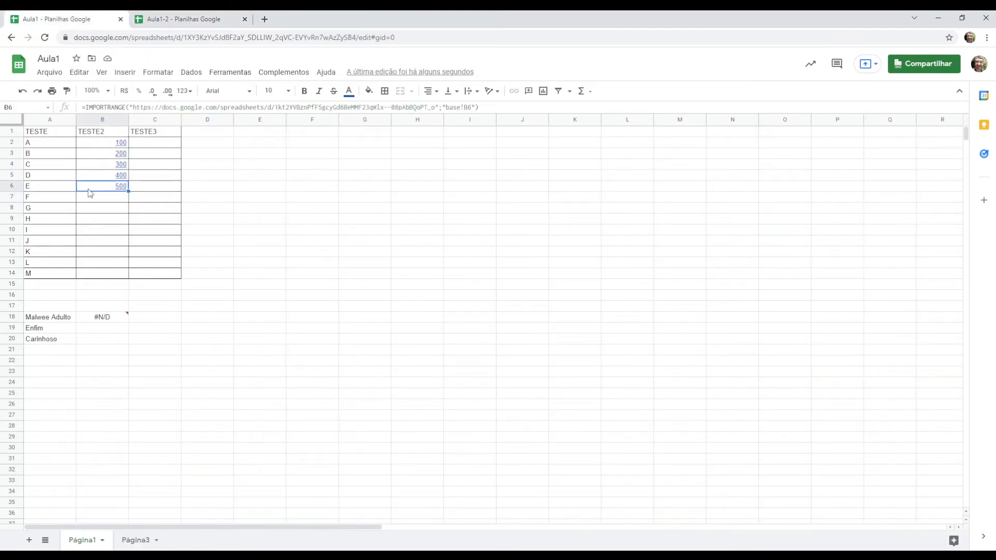
# - In the base sheet of Aula1-2, set row D's TESTE2 value in B5 to 4045 and check the imported value in Aula1
pyautogui.press('Escape')
pyautogui.click(109, 229)
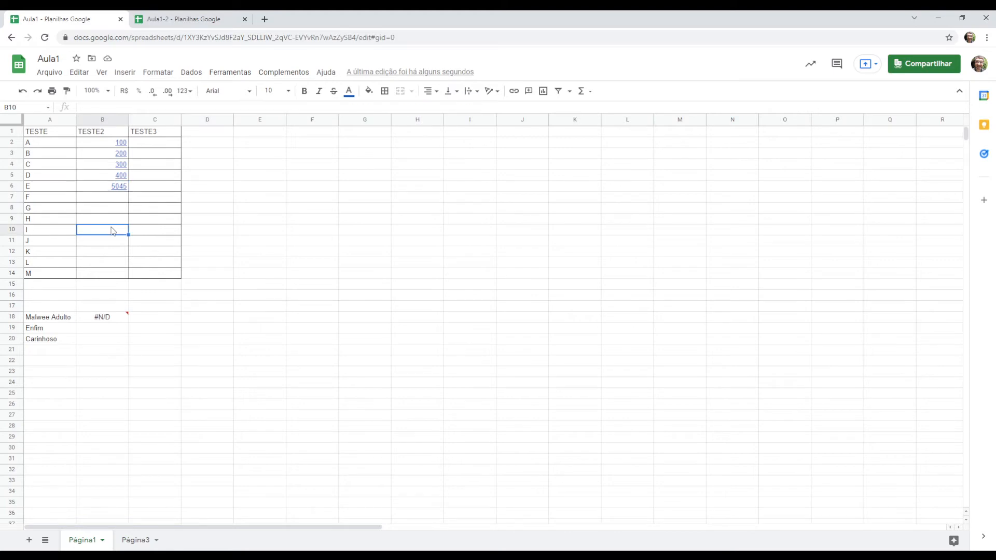
pyautogui.click(97, 188)
pyautogui.click(182, 18)
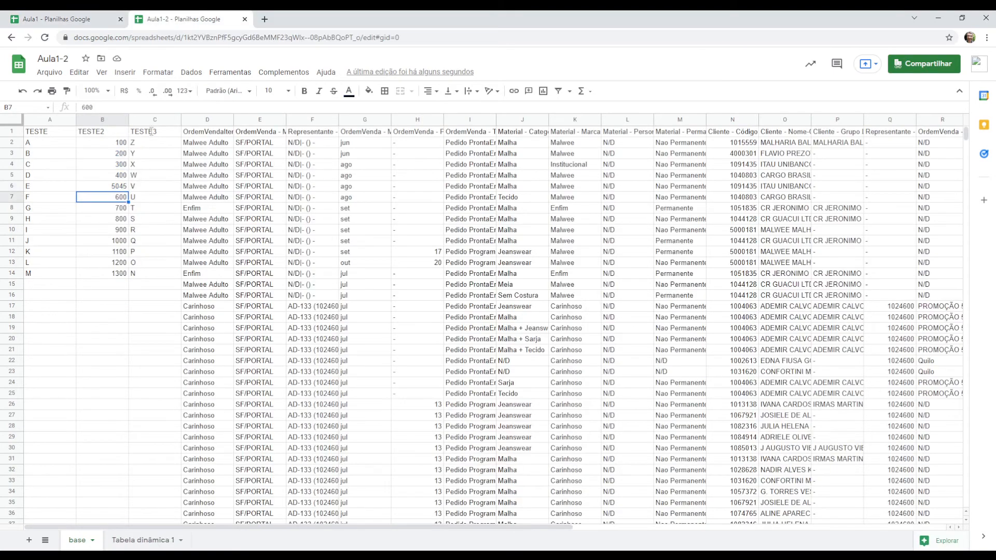
pyautogui.click(114, 176)
pyautogui.write('40')
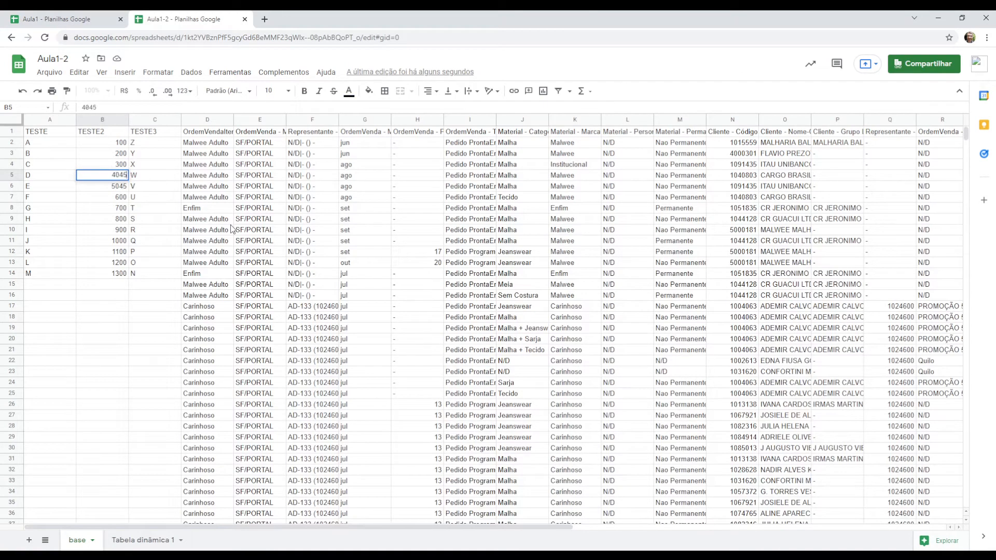
pyautogui.press('Return')
pyautogui.click(107, 21)
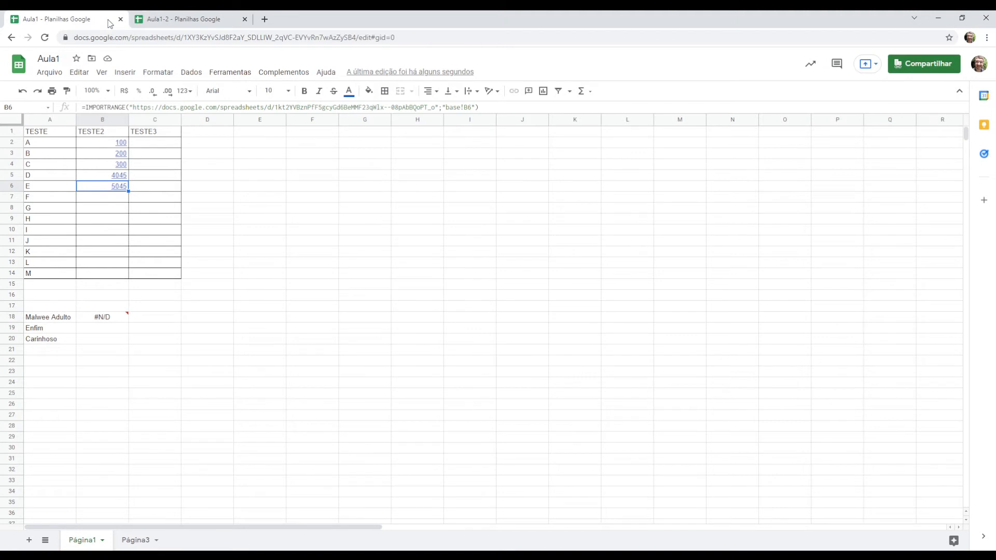
# - Undo the earlier edits in Aula1's TESTE2 column until only the IMPORTRANGE formula in B2 remains
pyautogui.hotkey('ctrl', 'z')
pyautogui.hotkey('ctrl', 'z')
pyautogui.hotkey('ctrl', 'z')
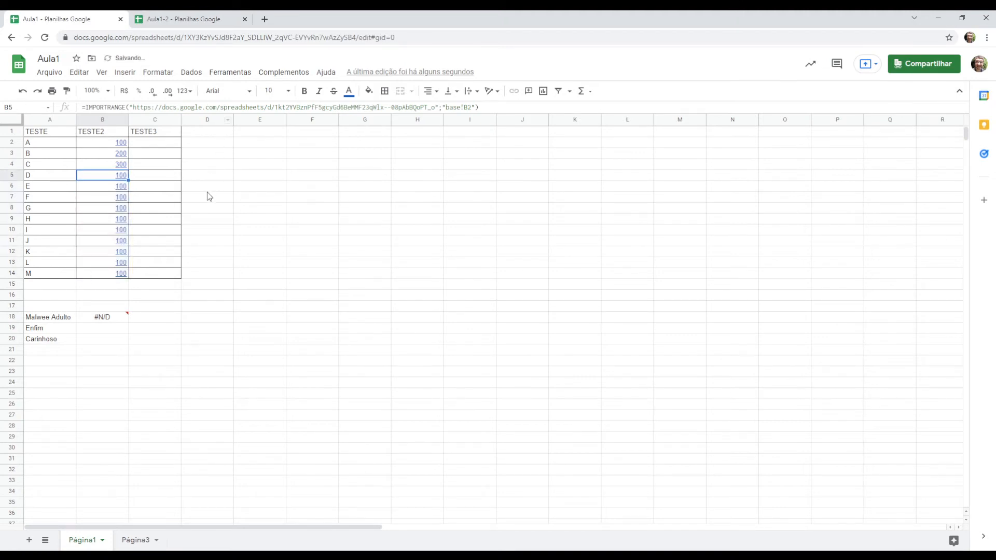
pyautogui.hotkey('ctrl', 'z')
pyautogui.hotkey('ctrl', 'z')
pyautogui.hotkey('ctrl', 'z')
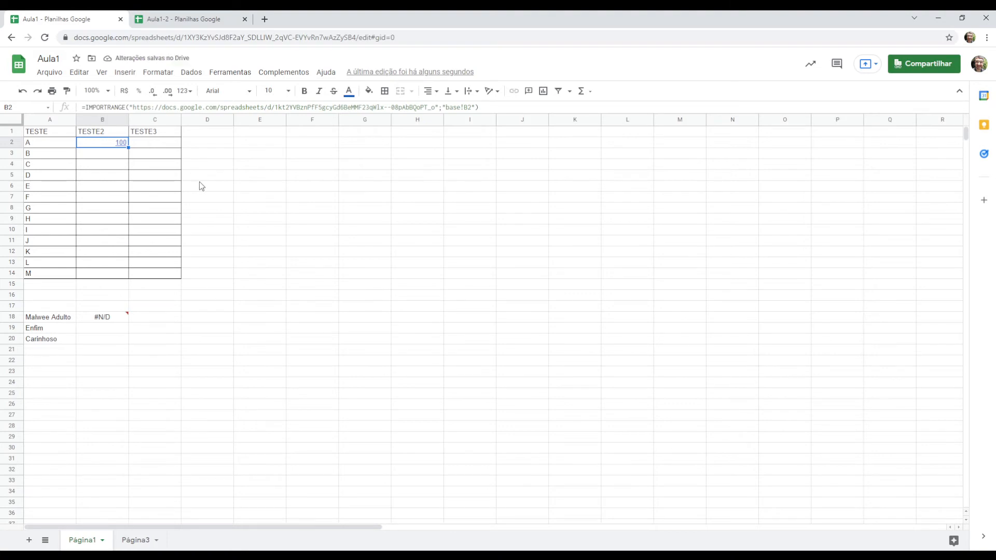
# - Compare the A2:C14 source data in Aula1-2 with the base!B2 reference in the IMPORTRANGE formula of Aula1's B2
pyautogui.hotkey('ctrl', 'Tab')
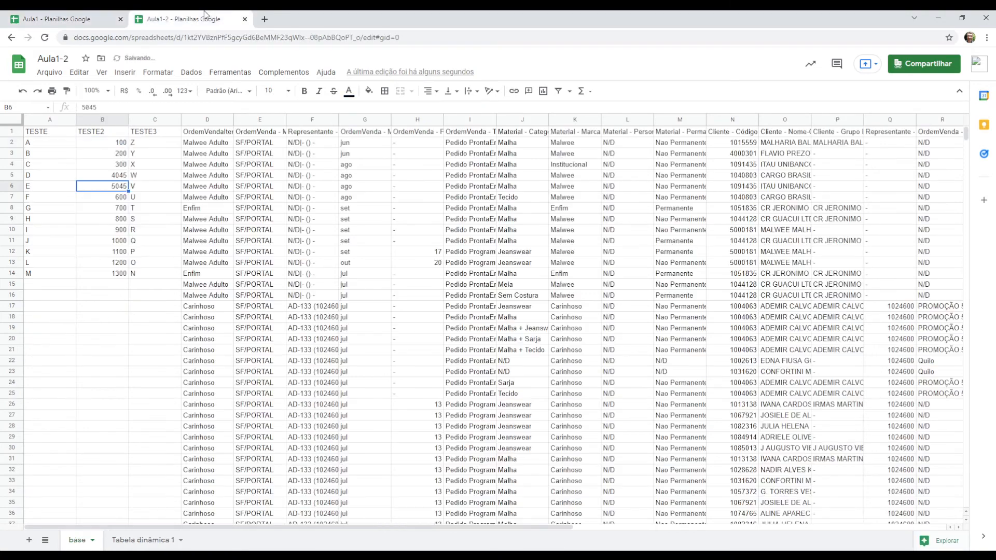
pyautogui.moveTo(47, 142); pyautogui.dragTo(138, 273)
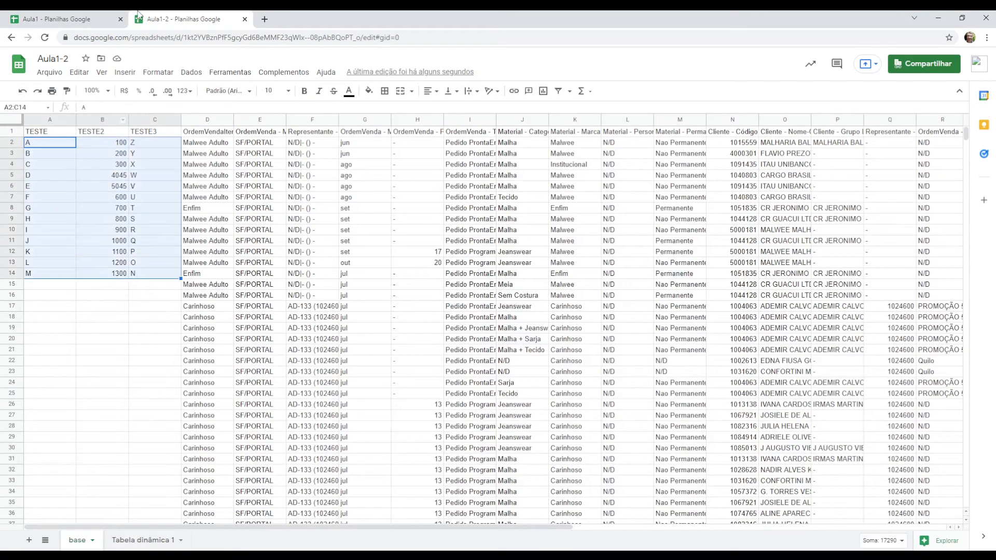
pyautogui.click(107, 21)
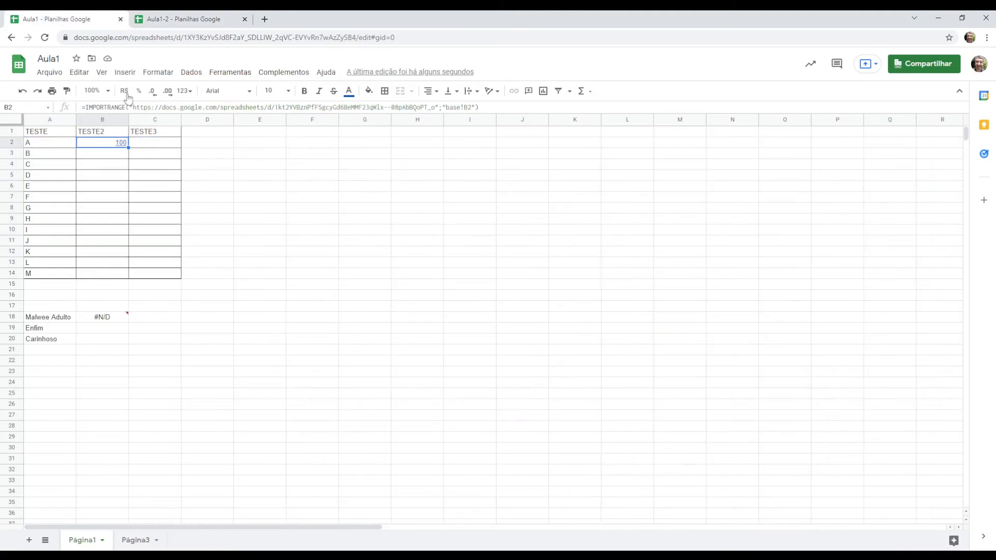
pyautogui.click(472, 107)
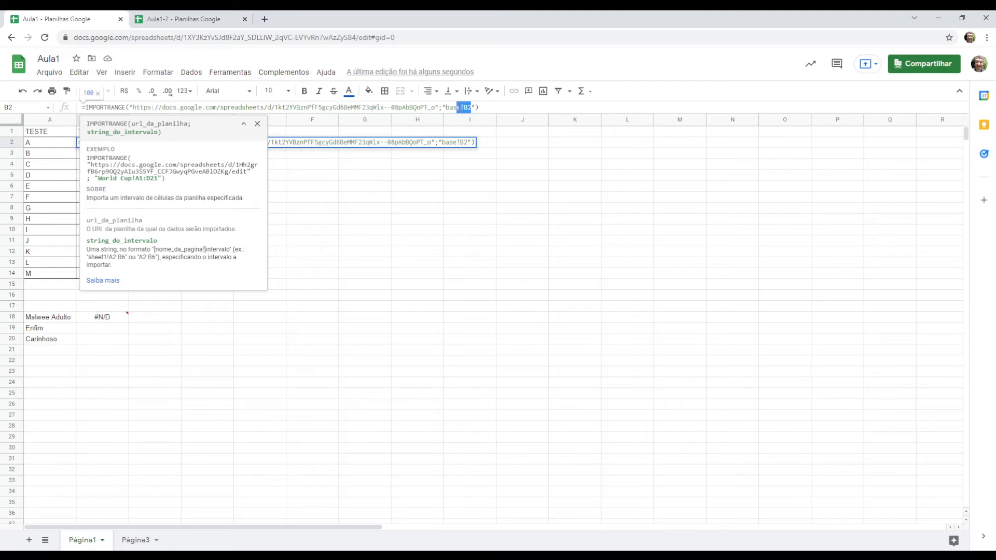
pyautogui.doubleClick(467, 107)
pyautogui.press('Escape')
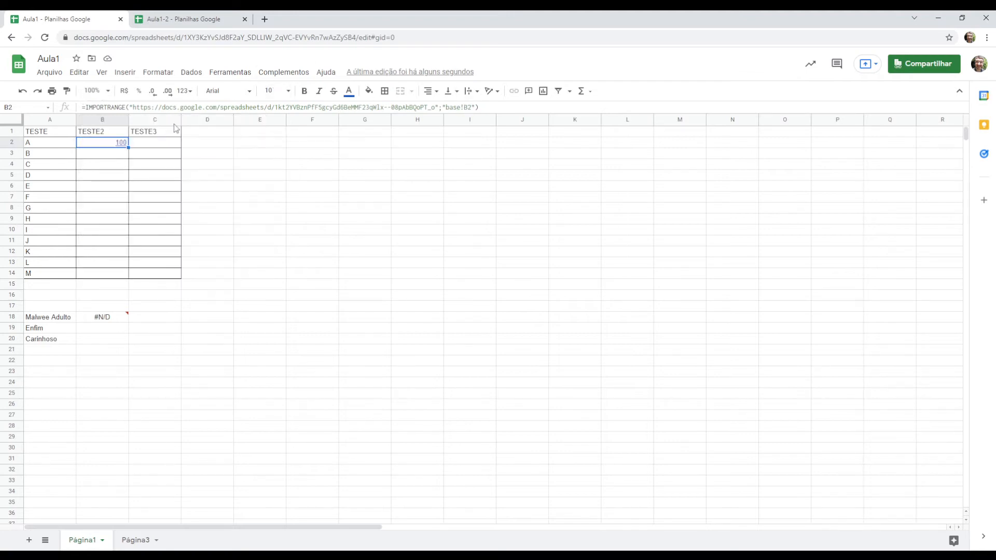
# - Check the TESTE2 source range in Aula1-2 and extend the IMPORTRANGE reference in Aula1's B2 to base!B2:b14
pyautogui.click(202, 19)
pyautogui.click(117, 143)
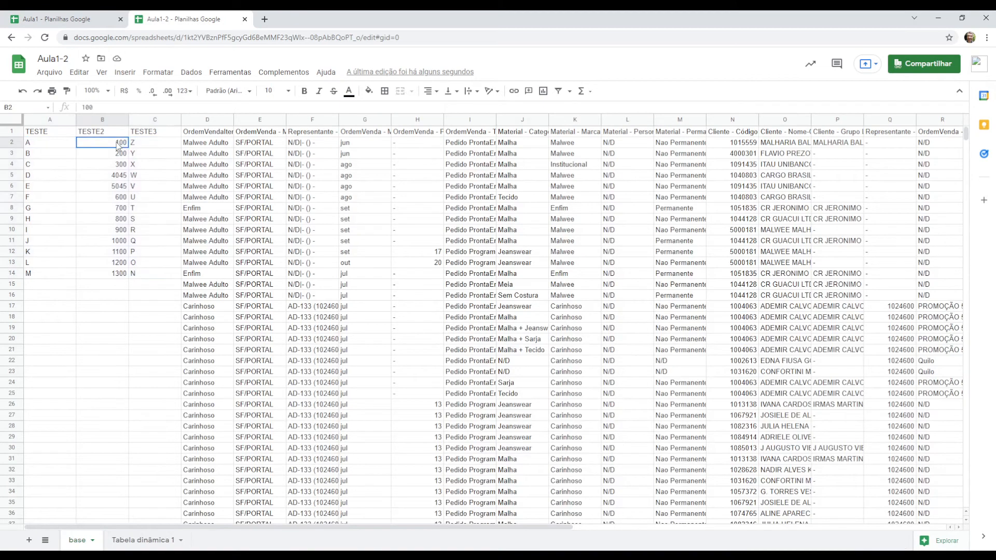
pyautogui.moveTo(117, 144); pyautogui.dragTo(105, 280)
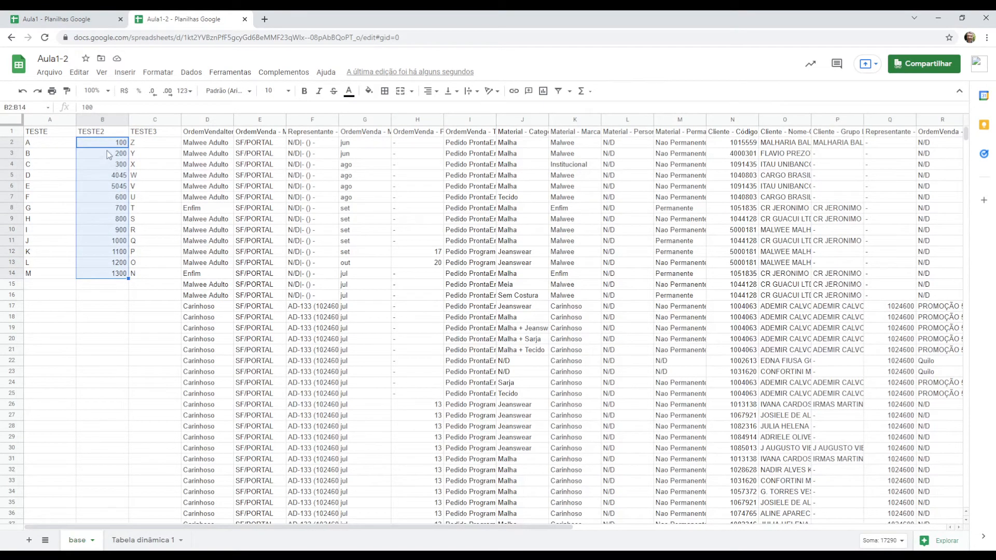
pyautogui.click(99, 26)
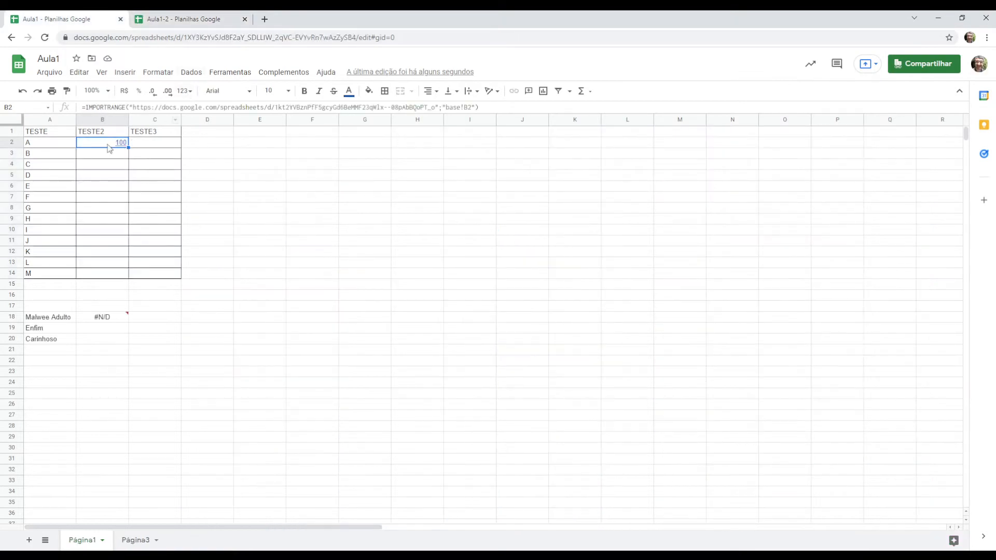
pyautogui.click(471, 107)
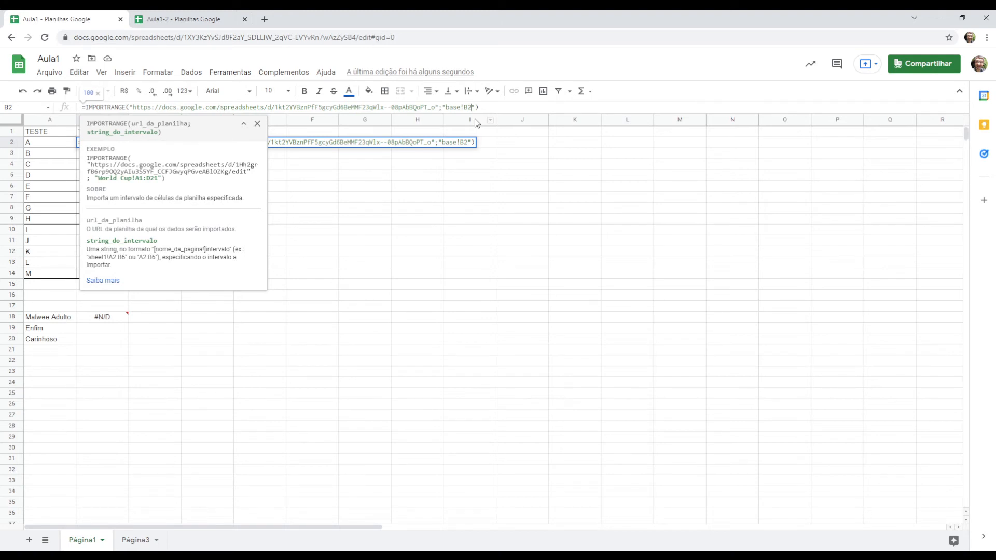
pyautogui.write(':b14')
pyautogui.press('Return')
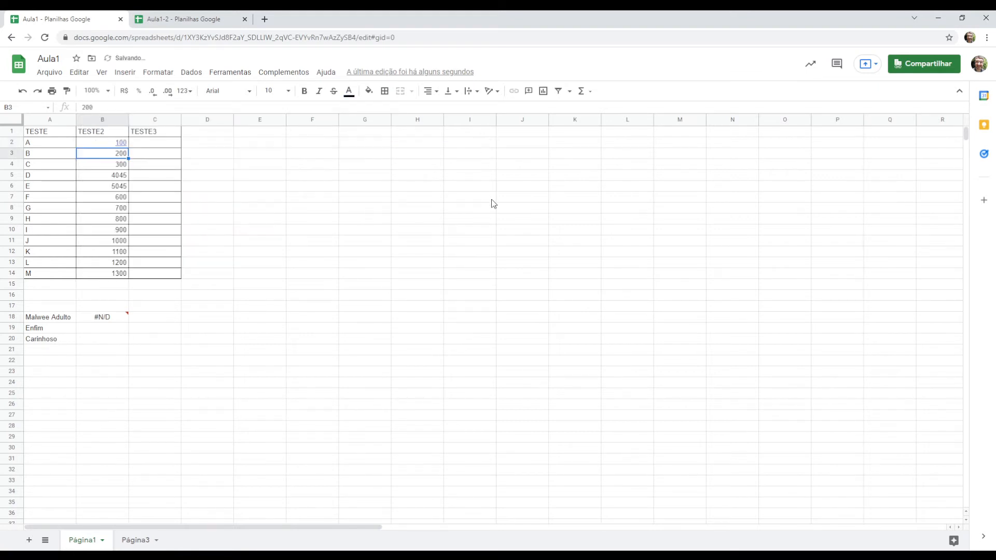
# - Examine the TESTE2 cells from B2 to B14 to see which hold the formula and which hold imported values
pyautogui.click(79, 177)
pyautogui.click(106, 220)
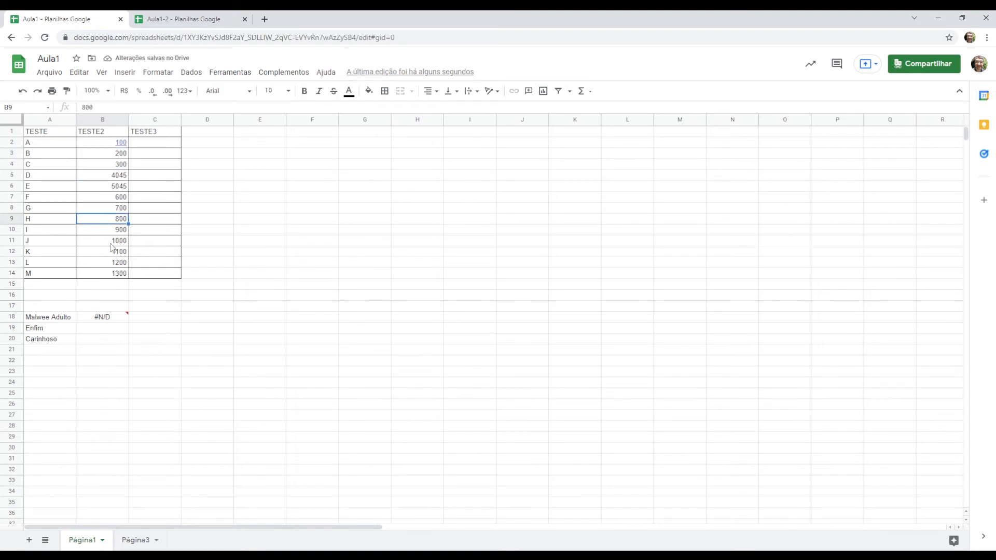
pyautogui.click(111, 273)
pyautogui.click(106, 165)
pyautogui.click(107, 155)
pyautogui.click(105, 145)
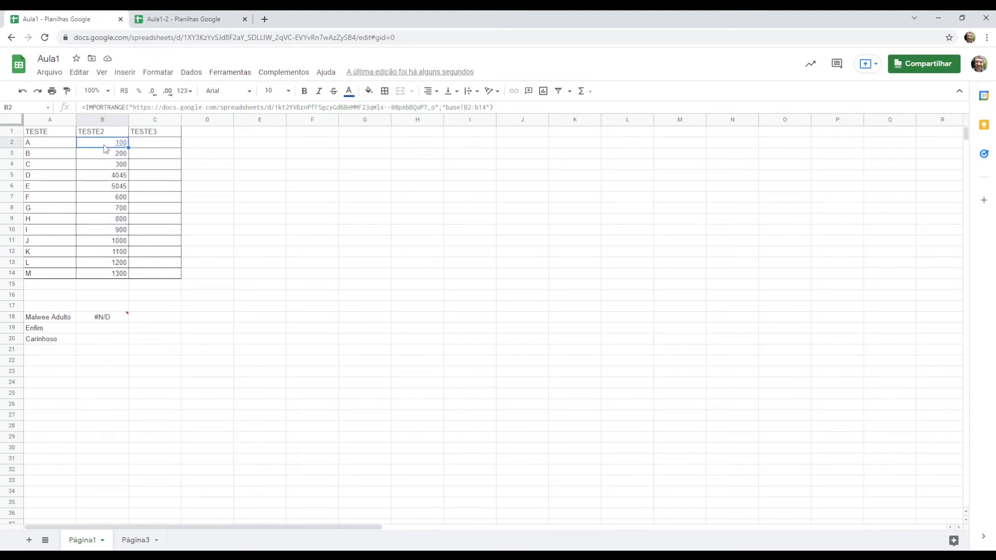
pyautogui.click(295, 263)
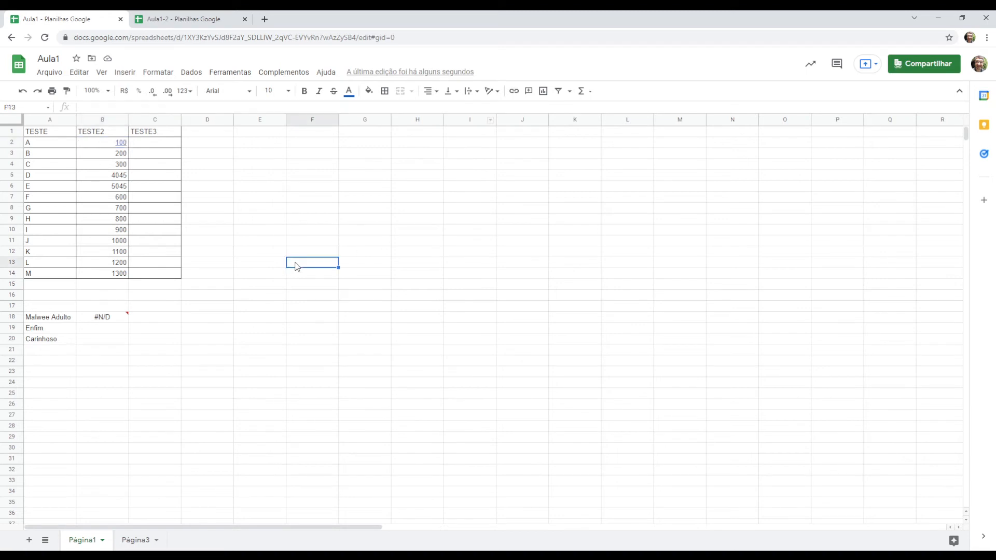
pyautogui.click(106, 211)
pyautogui.press('Down')
pyautogui.press('Down')
pyautogui.press('Down')
pyautogui.press('Down')
pyautogui.press('Down')
pyautogui.press('Down')
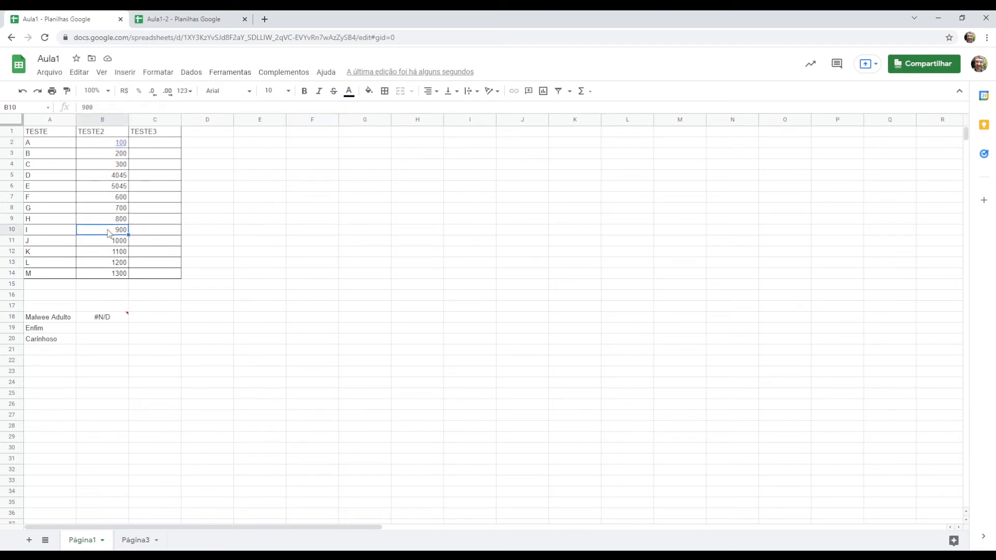
# - Try overwriting row H's imported TESTE2 value in B9 with 900 and undo the entry
pyautogui.press('Up')
pyautogui.press('Up')
pyautogui.press('Up')
pyautogui.press('Up')
pyautogui.press('Up')
pyautogui.write('900')
pyautogui.press('Return')
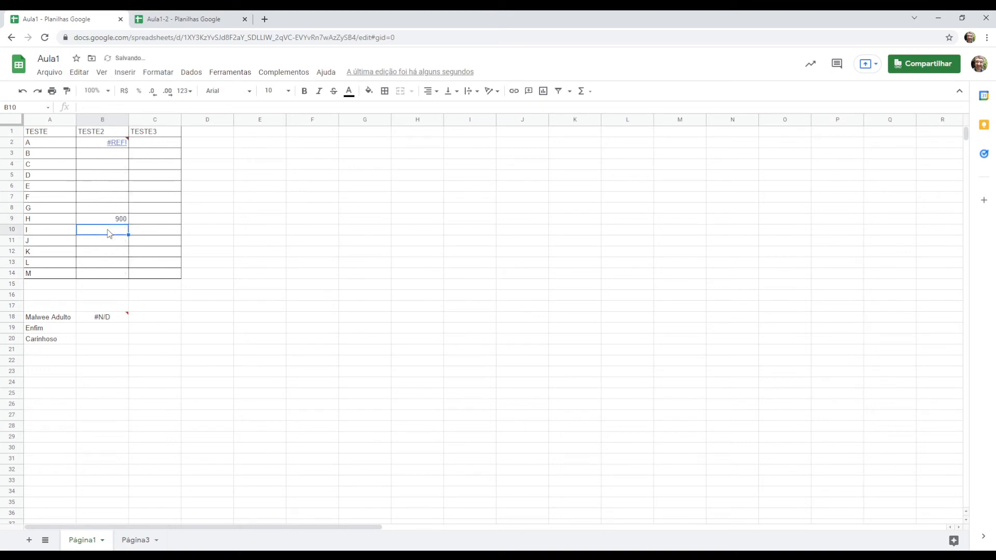
pyautogui.press('Up')
pyautogui.hotkey('ctrl', 'z')
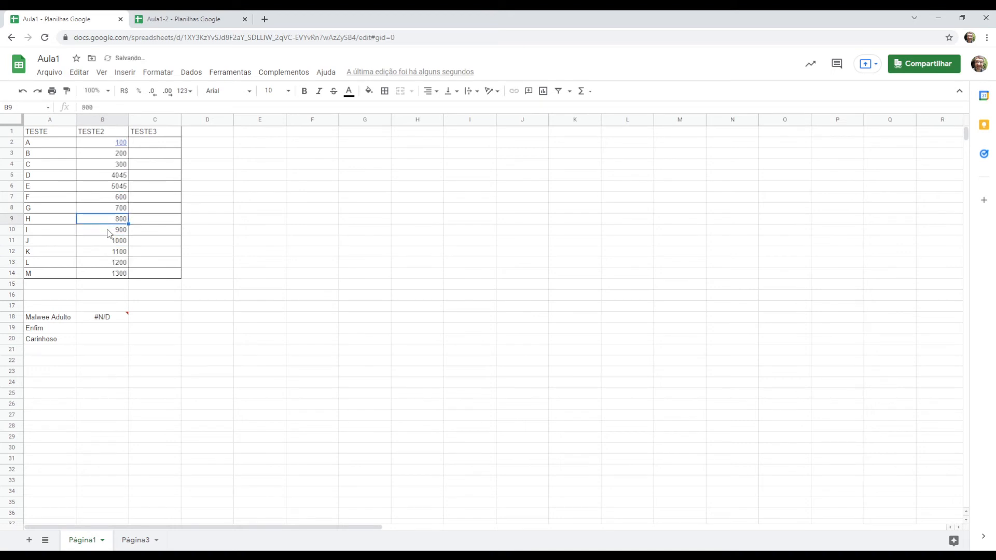
# - Compare the imported TESTE2 values in Aula1 with the source column in Aula1-2, including row M and the B2 formula
pyautogui.press('Up')
pyautogui.press('Up')
pyautogui.press('Up')
pyautogui.click(184, 24)
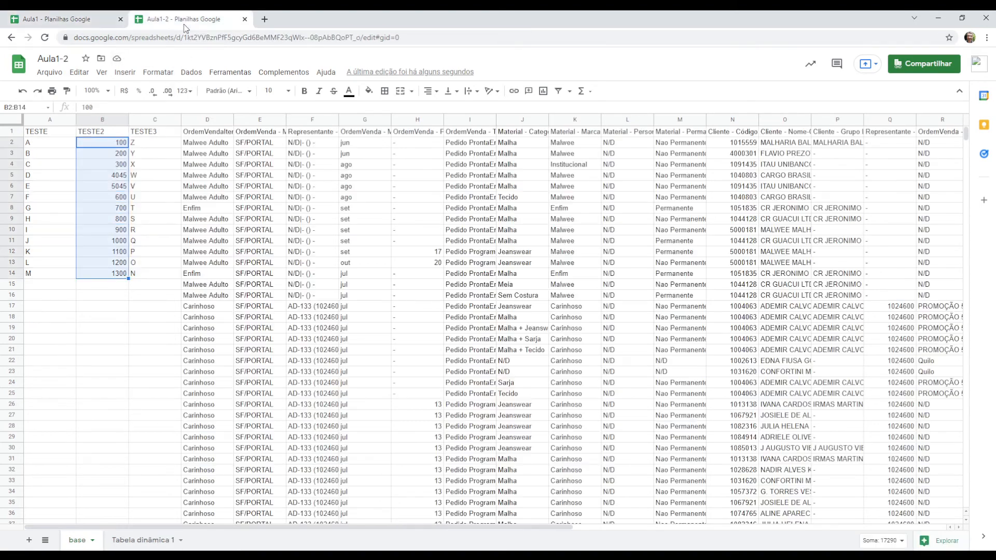
pyautogui.click(98, 22)
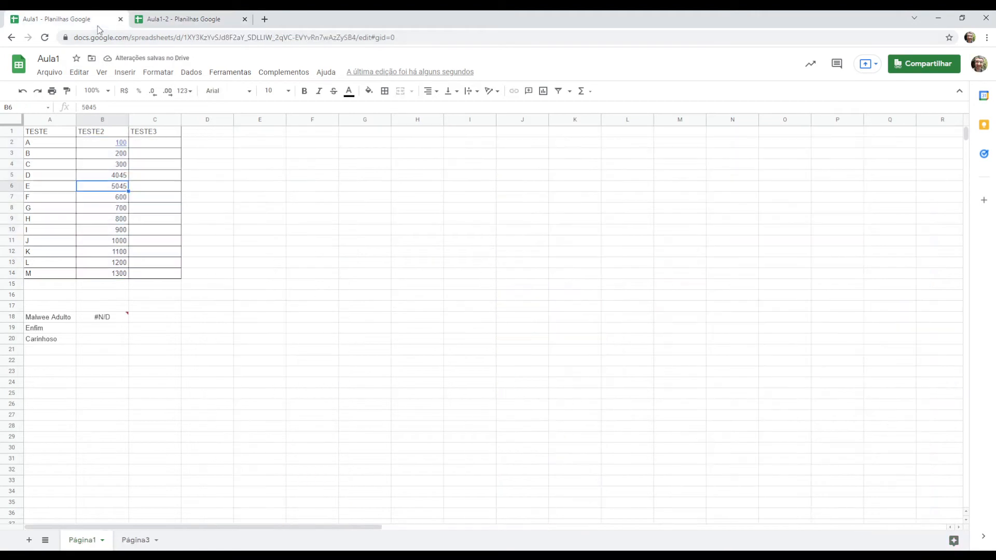
pyautogui.click(121, 274)
pyautogui.click(116, 228)
pyautogui.click(119, 184)
pyautogui.click(185, 19)
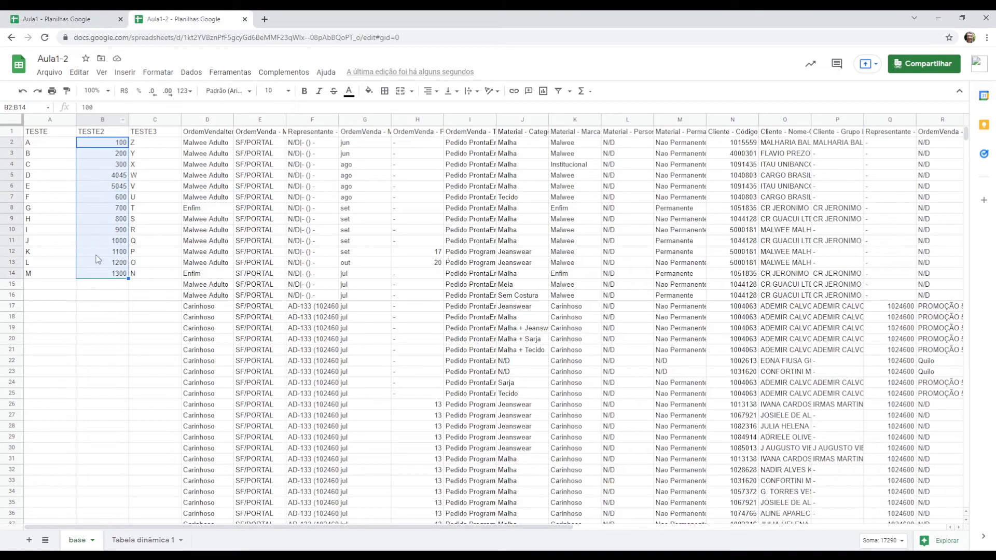
pyautogui.click(107, 274)
pyautogui.hotkey('ctrl', 'pageup')
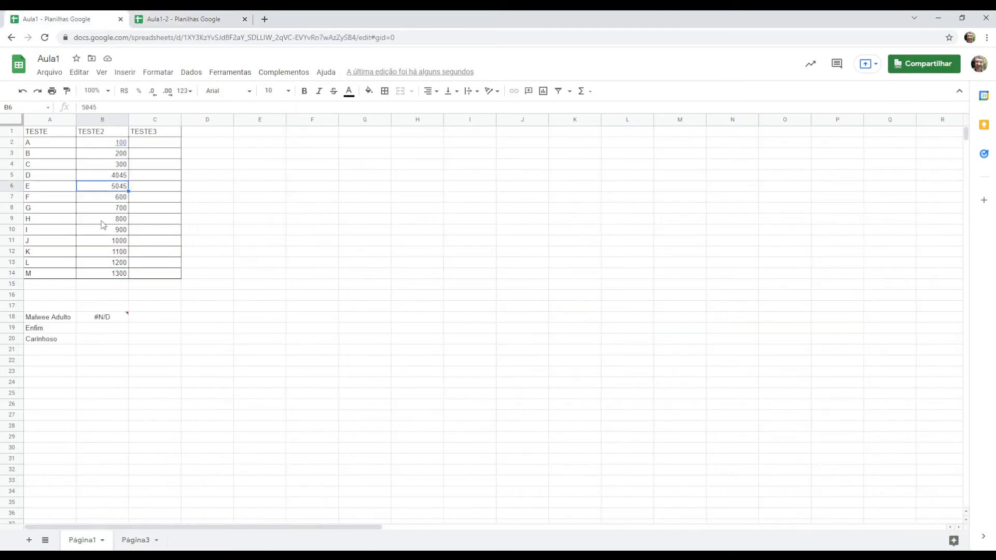
pyautogui.click(118, 276)
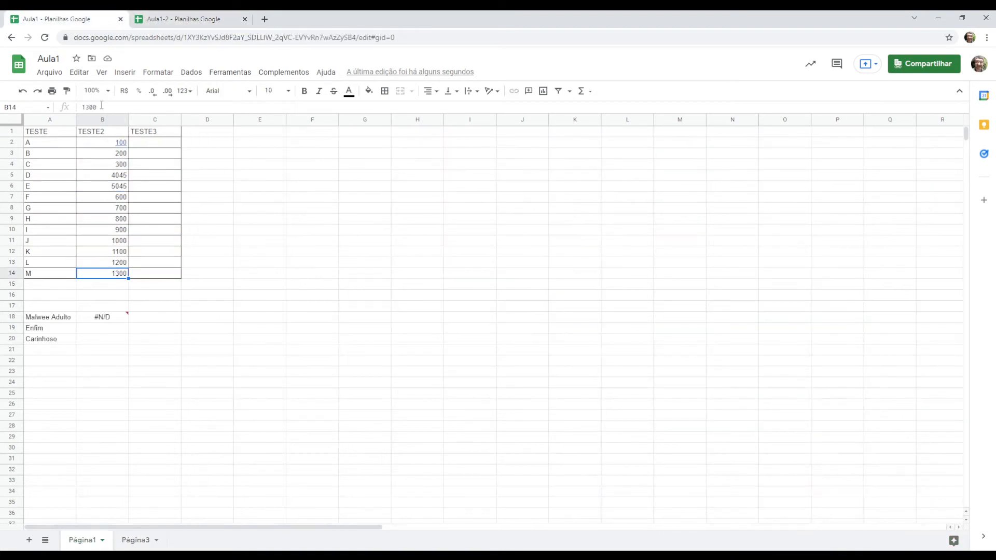
pyautogui.click(93, 145)
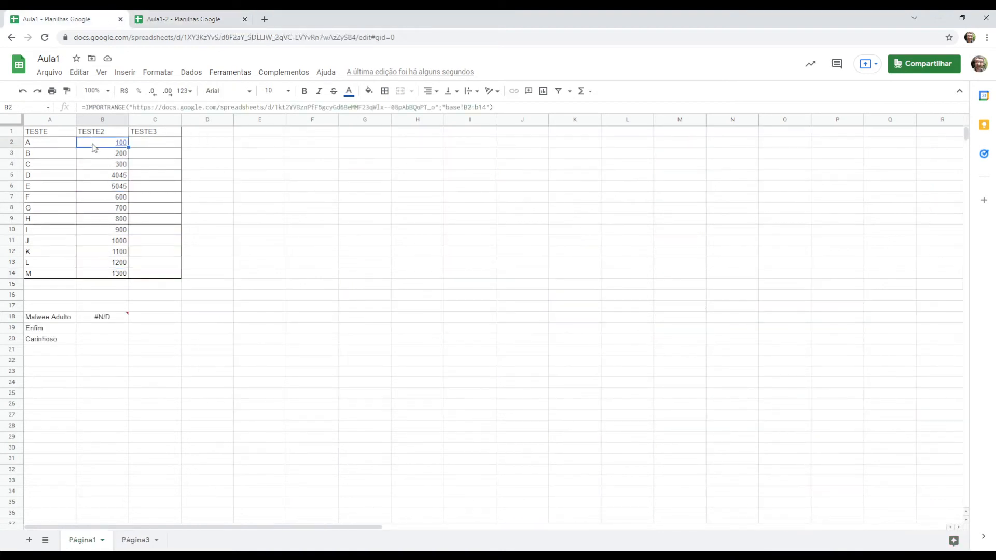
# - In the base sheet of Aula1-2, set row M's TESTE2 value in B14 to 9000 and check the imported column in Aula1
pyautogui.click(117, 275)
pyautogui.hotkey('ctrl', 'pagedown')
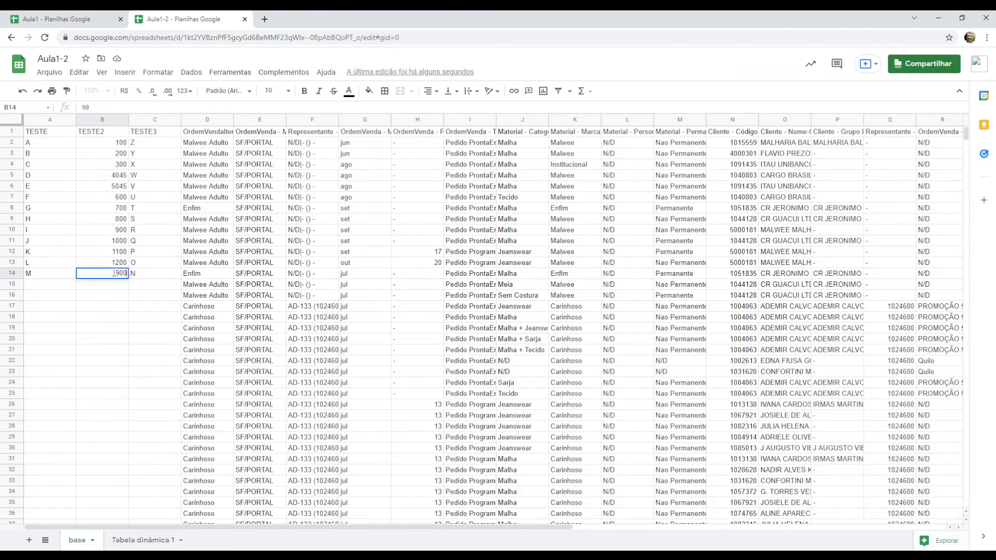
pyautogui.click(83, 15)
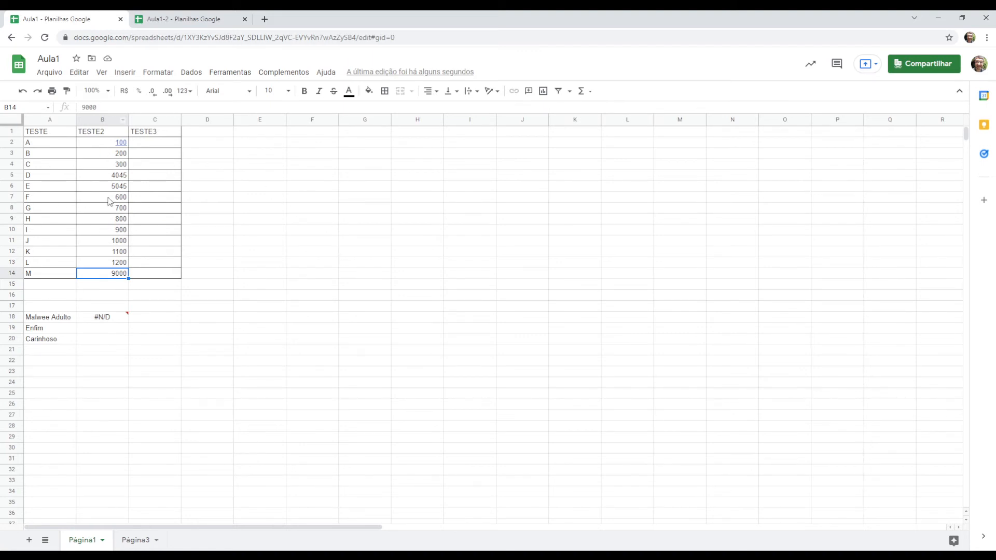
pyautogui.click(103, 154)
pyautogui.click(104, 144)
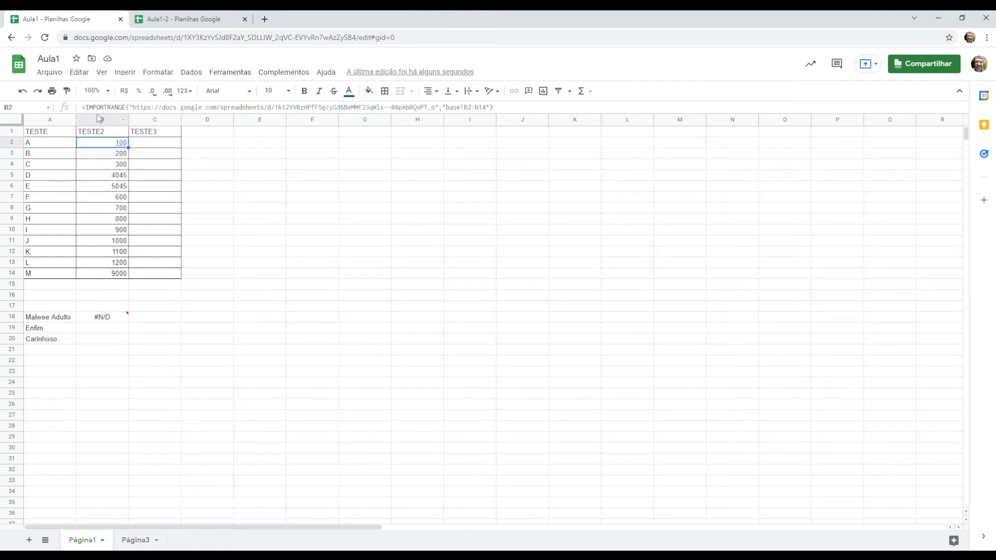
pyautogui.click(162, 197)
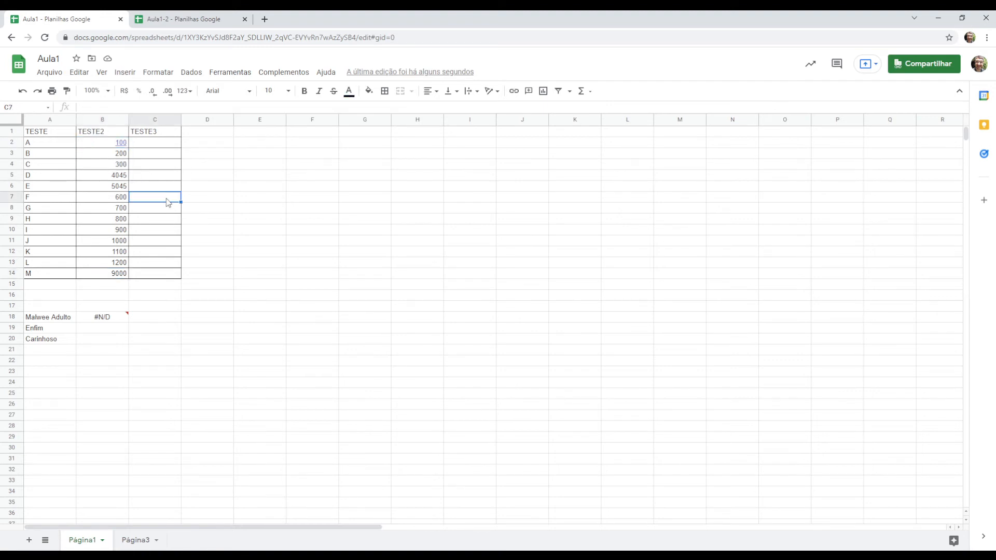
# - Clear the formula in B18 beside Malwee Adulto on Página1 of Aula1
pyautogui.click(123, 318)
pyautogui.press('Delete')
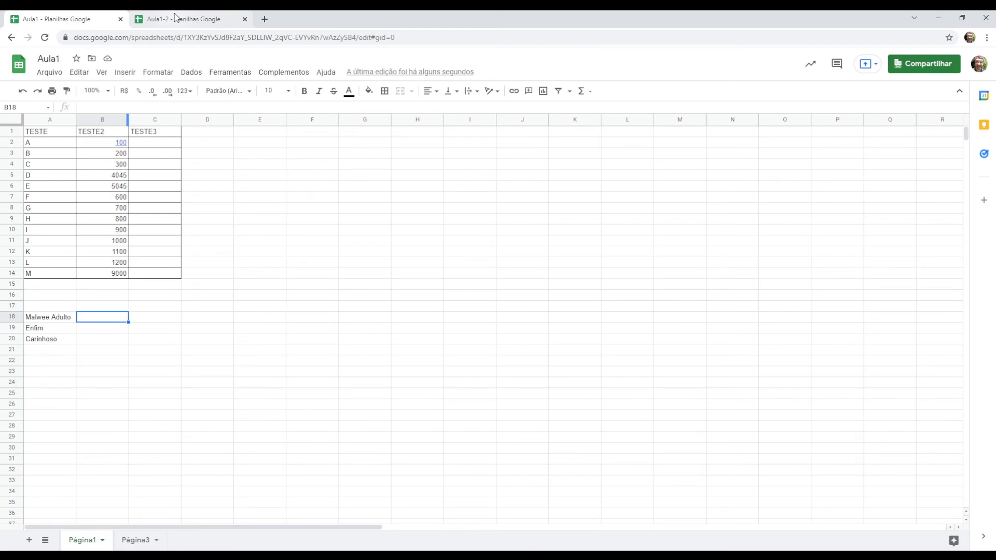
pyautogui.click(44, 320)
pyautogui.click(94, 319)
pyautogui.press('Left')
# - Examine columns D and E of the base sheet in Aula1-2, from the headers to the Malwee Adulto entry in row 2
pyautogui.click(184, 19)
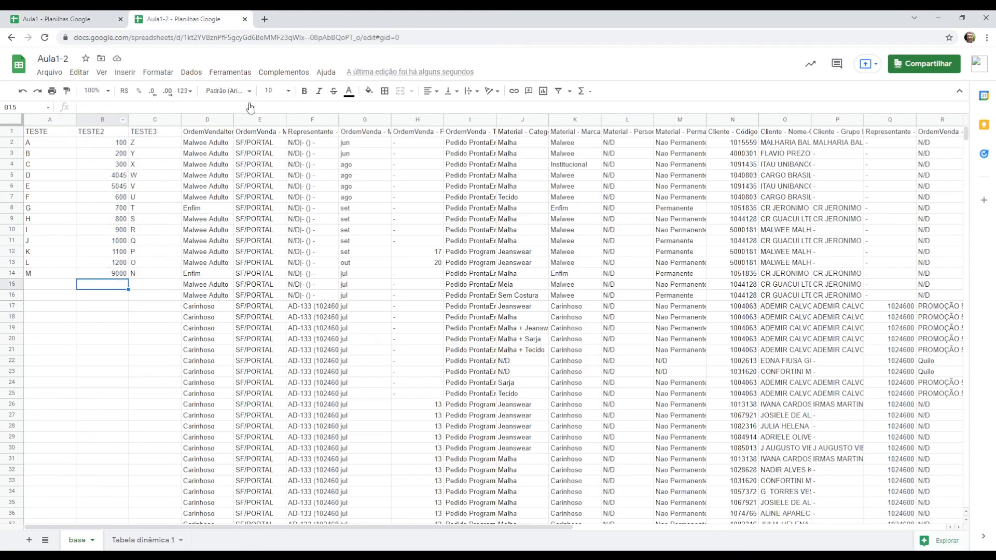
pyautogui.moveTo(208, 119); pyautogui.dragTo(260, 120)
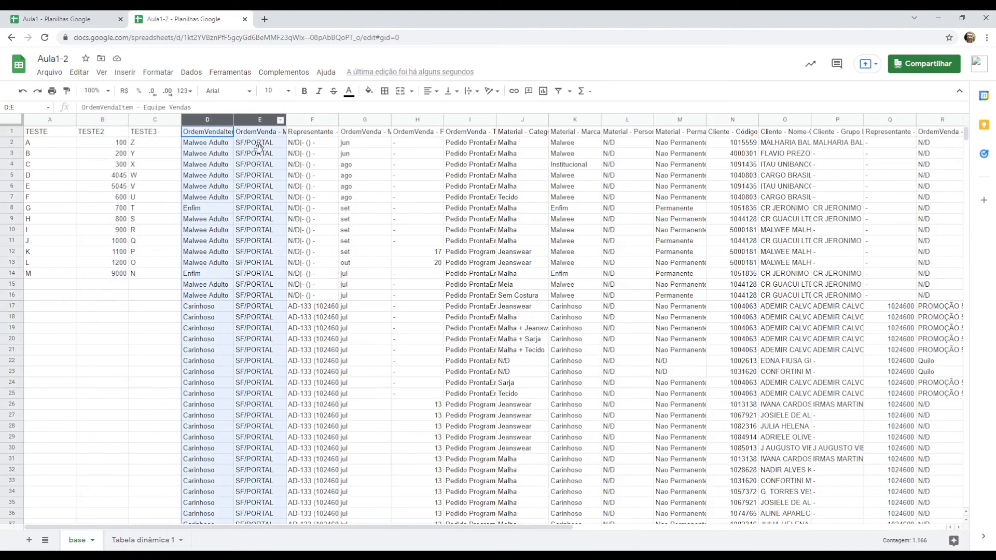
pyautogui.click(210, 119)
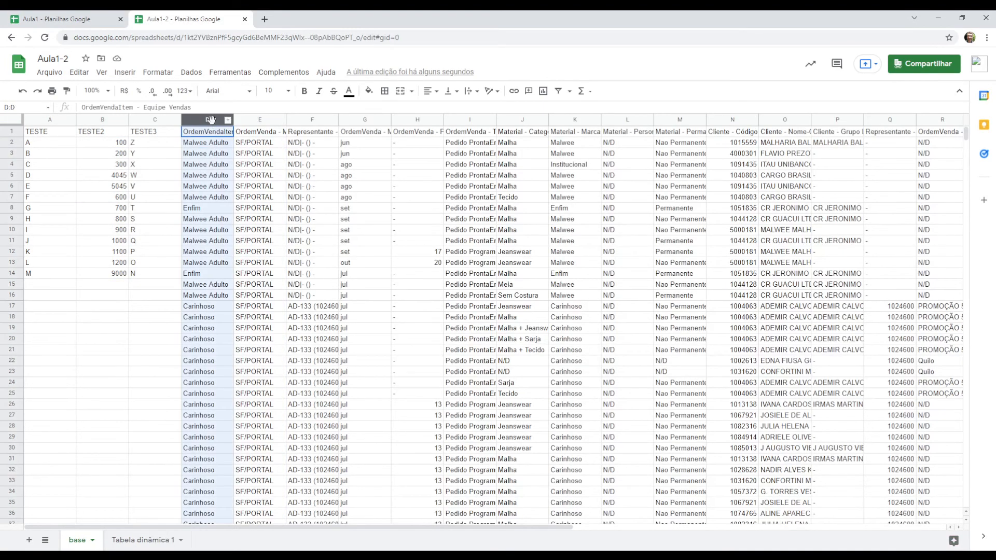
pyautogui.keyDown('shift'); pyautogui.click(239, 120); pyautogui.keyUp('shift')
pyautogui.click(207, 147)
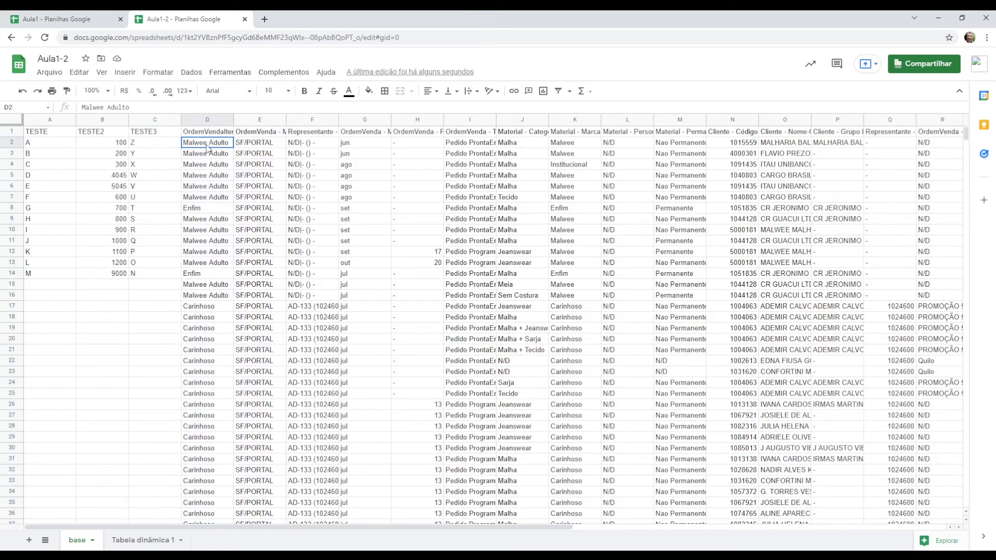
pyautogui.moveTo(207, 148); pyautogui.dragTo(254, 144)
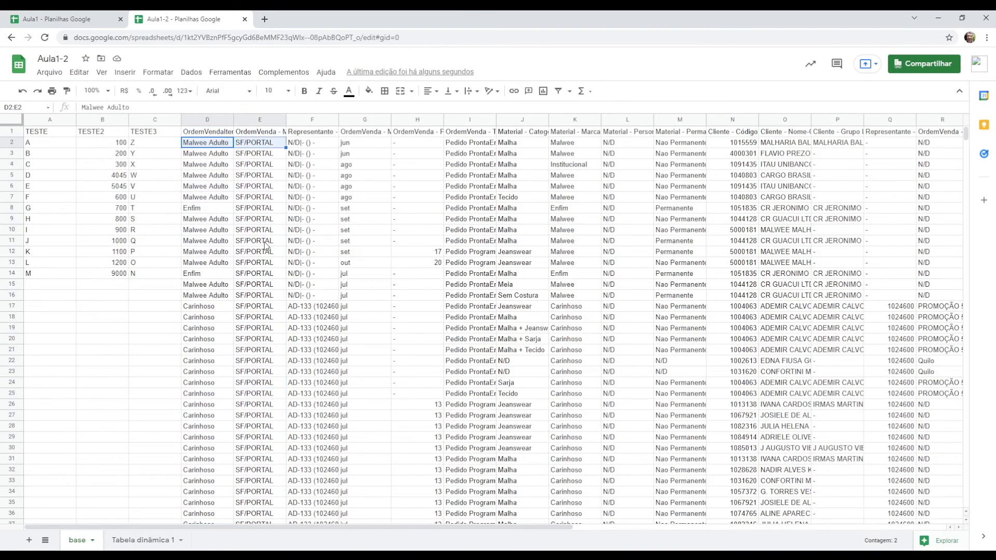
# - In B18 of Aula1, begin a PROCV formula with A18 as the search key and a nested IMPORTRANGE as the interval
pyautogui.click(89, 17)
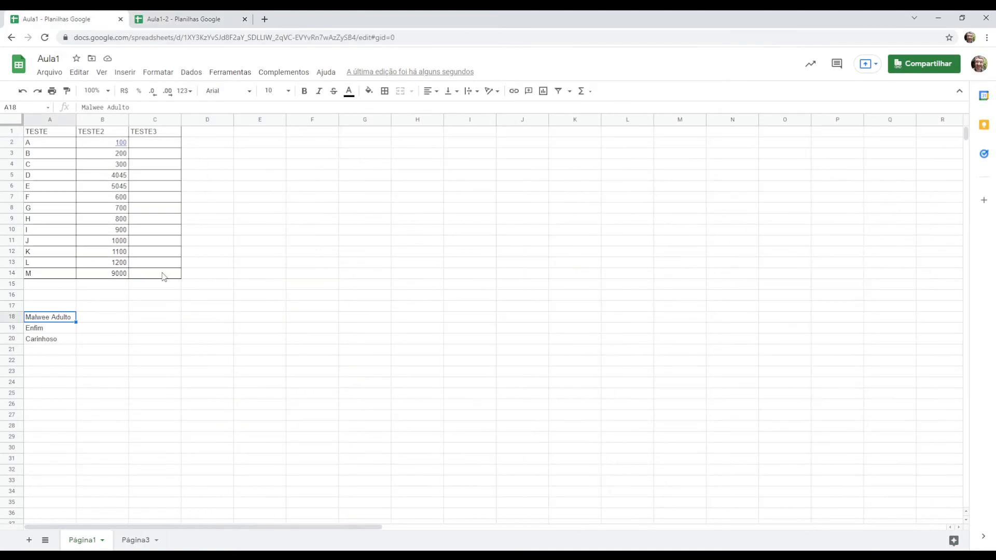
pyautogui.click(107, 321)
pyautogui.write('=procv(')
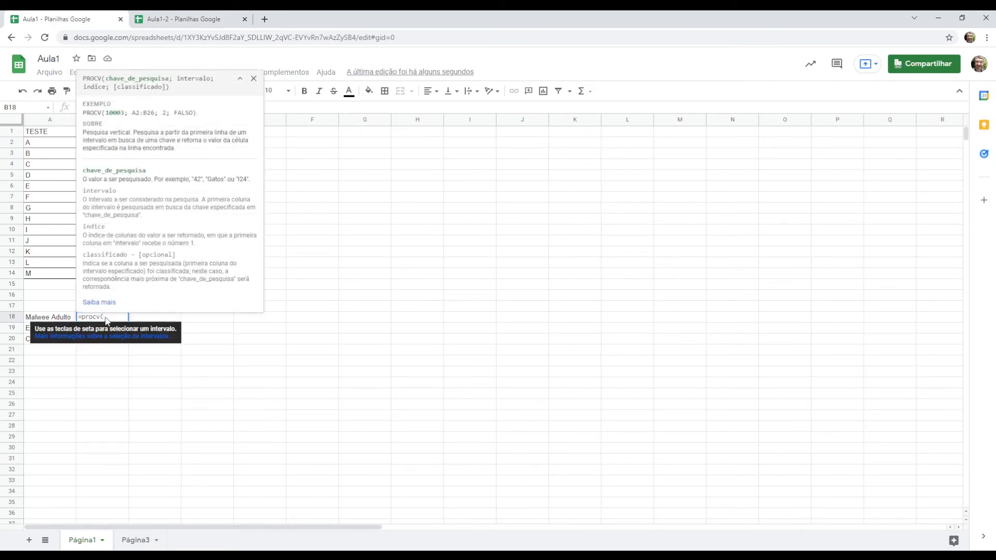
pyautogui.click(69, 316)
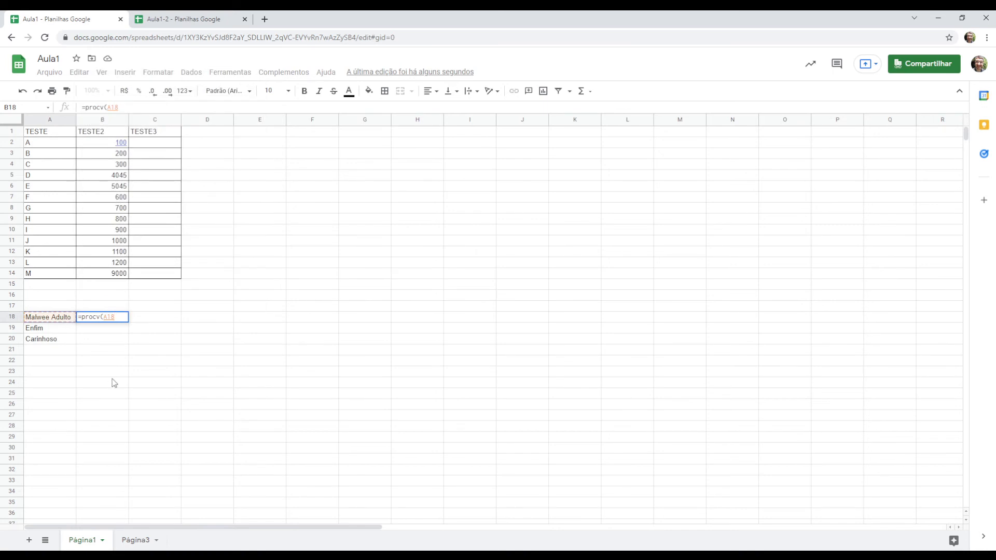
pyautogui.write(';')
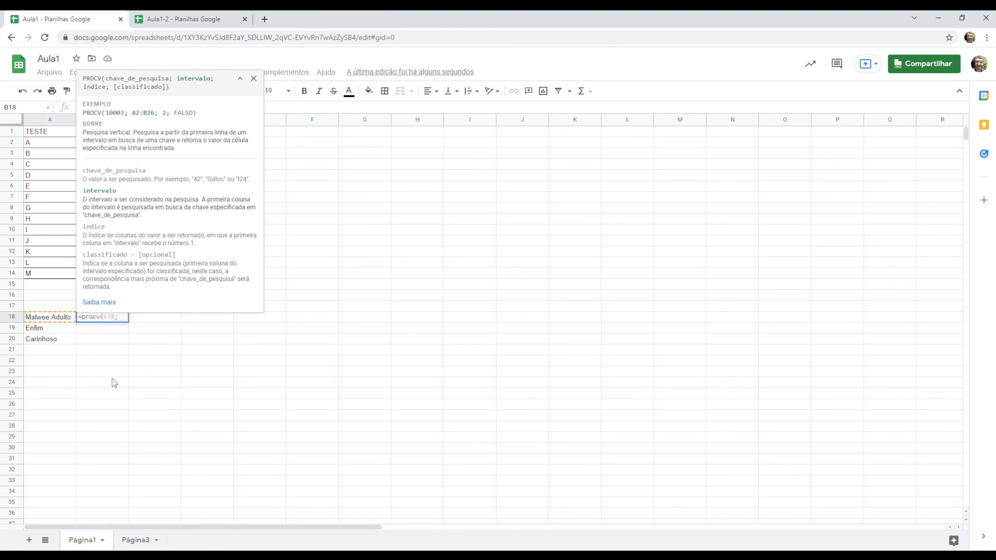
pyautogui.write('import')
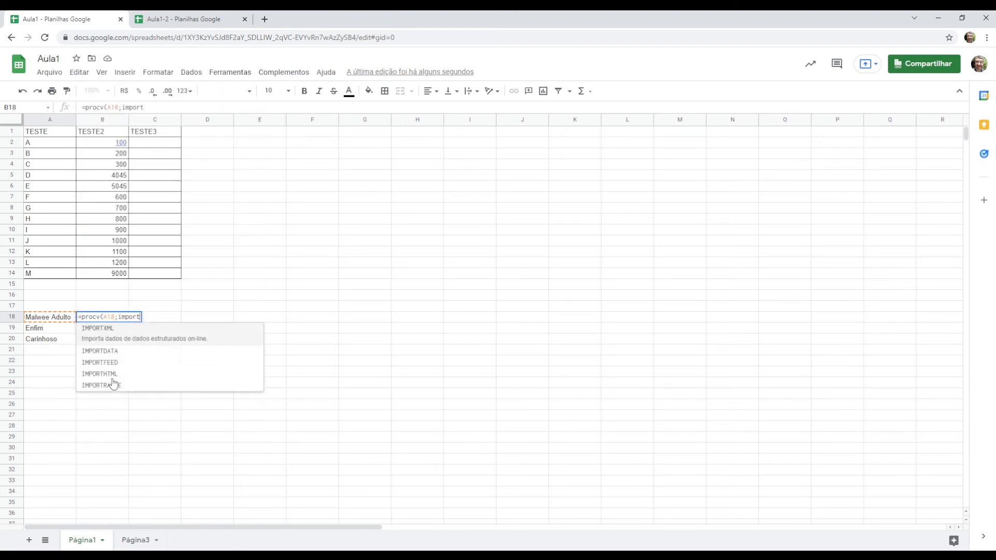
pyautogui.write('range(')
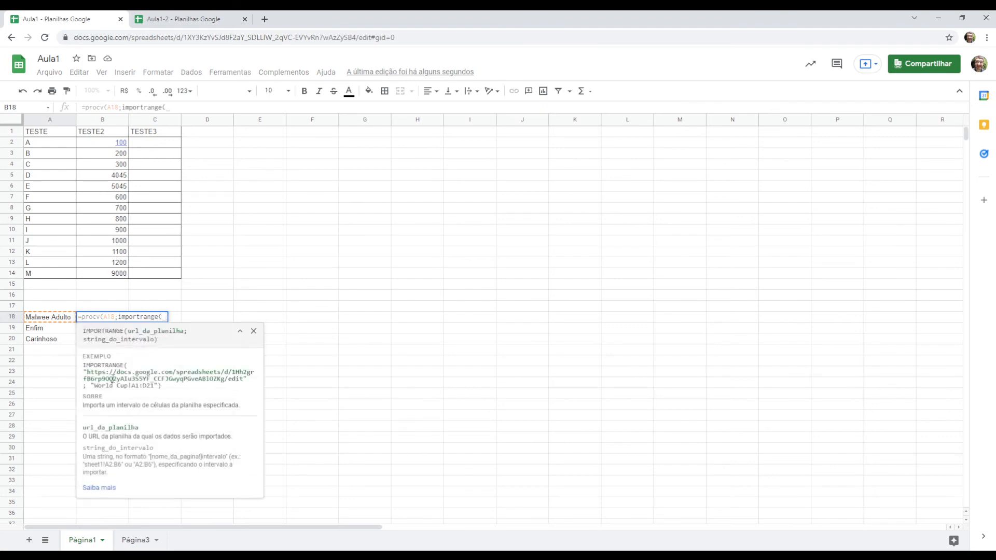
# - Copy the Aula1-2 spreadsheet URL up to its ID and insert it in quotes as IMPORTRANGE's first argument in B18
pyautogui.click(185, 20)
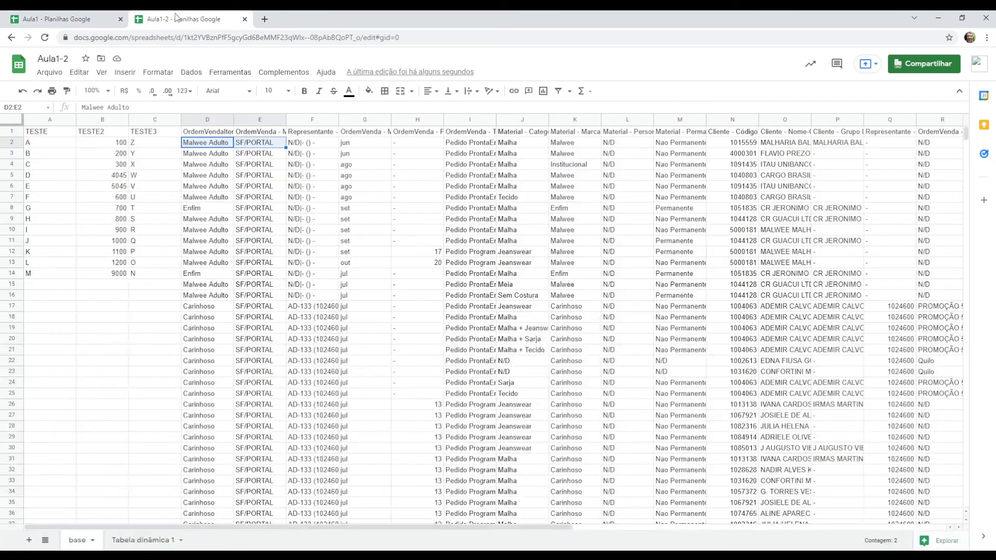
pyautogui.click(365, 38)
pyautogui.click(361, 37)
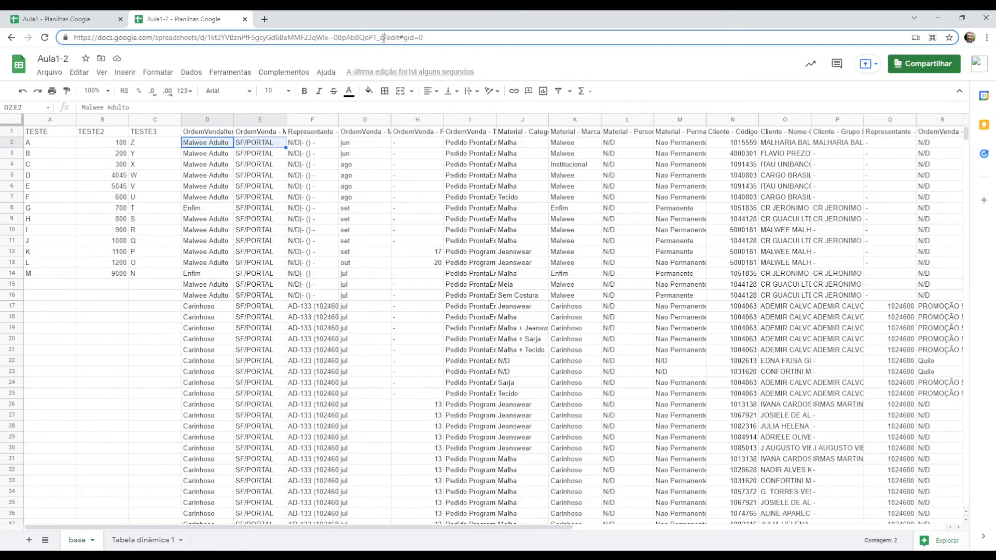
pyautogui.moveTo(384, 39); pyautogui.dragTo(67, 39)
pyautogui.hotkey('ctrl', 'c')
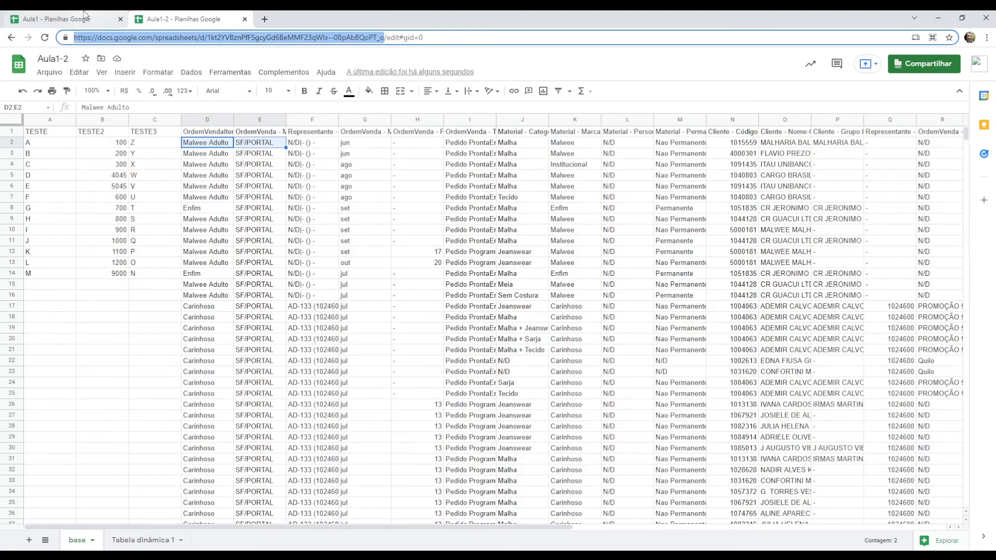
pyautogui.click(85, 15)
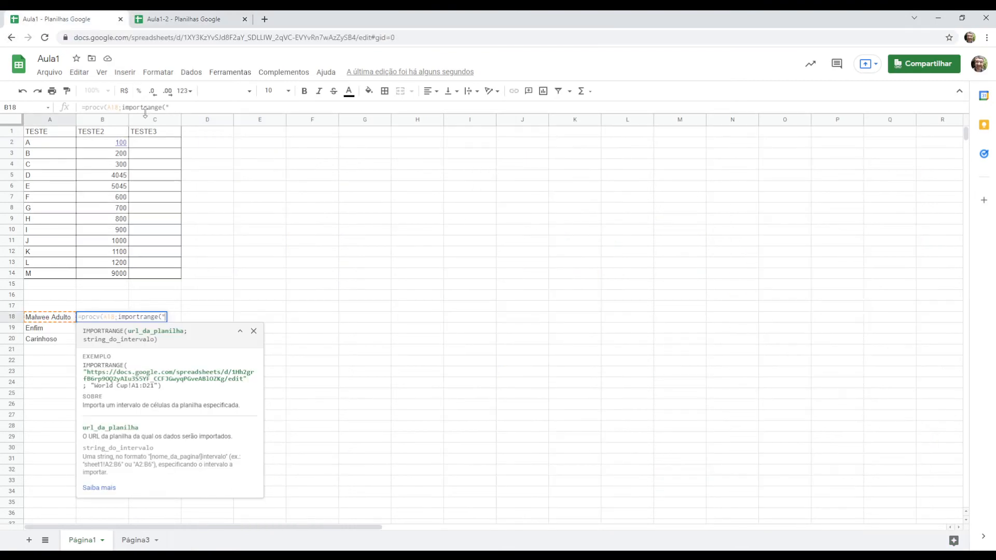
pyautogui.hotkey('ctrl', 'v')
pyautogui.write('"')
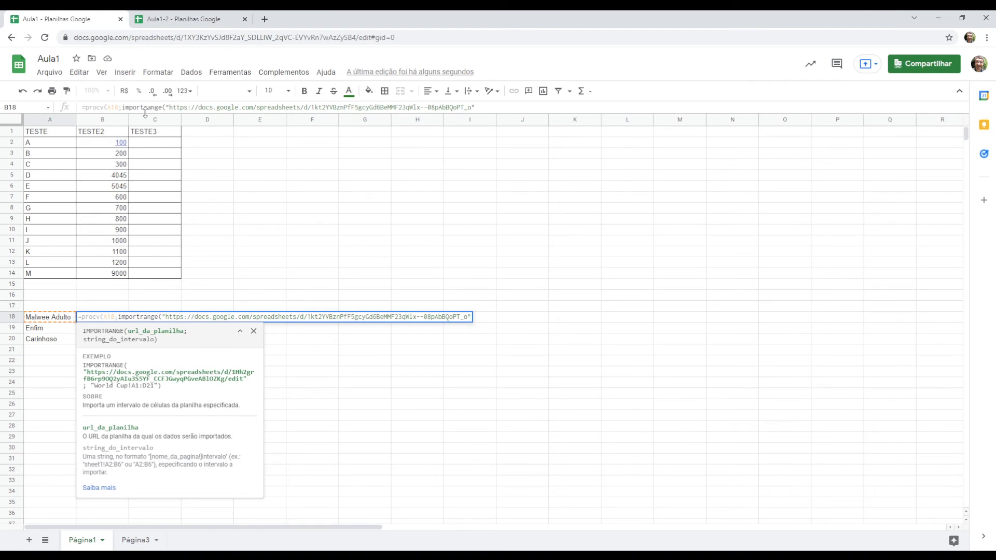
# - Complete the B18 formula with the source range base!D:E, column index 2 and sort option 0, and enter it
pyautogui.write(';')
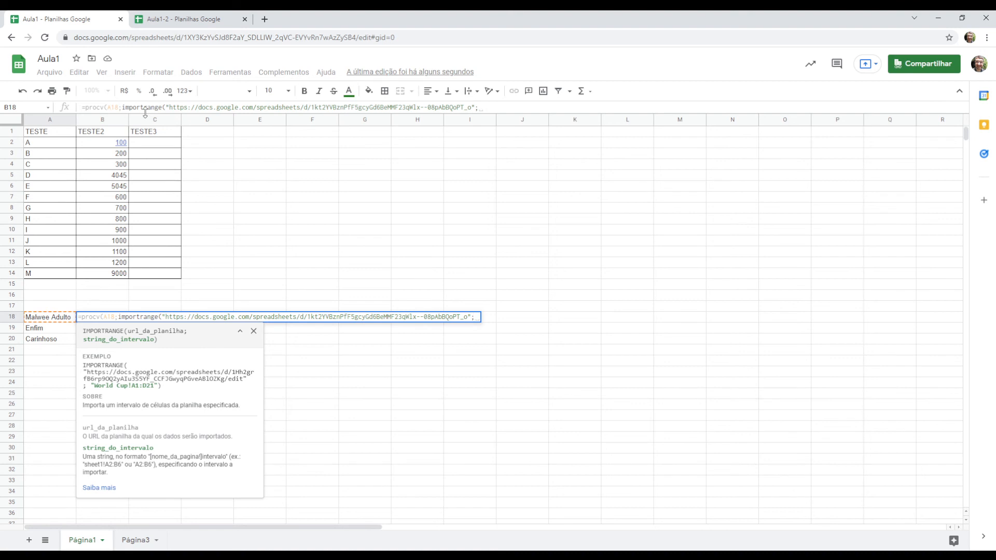
pyautogui.write('"')
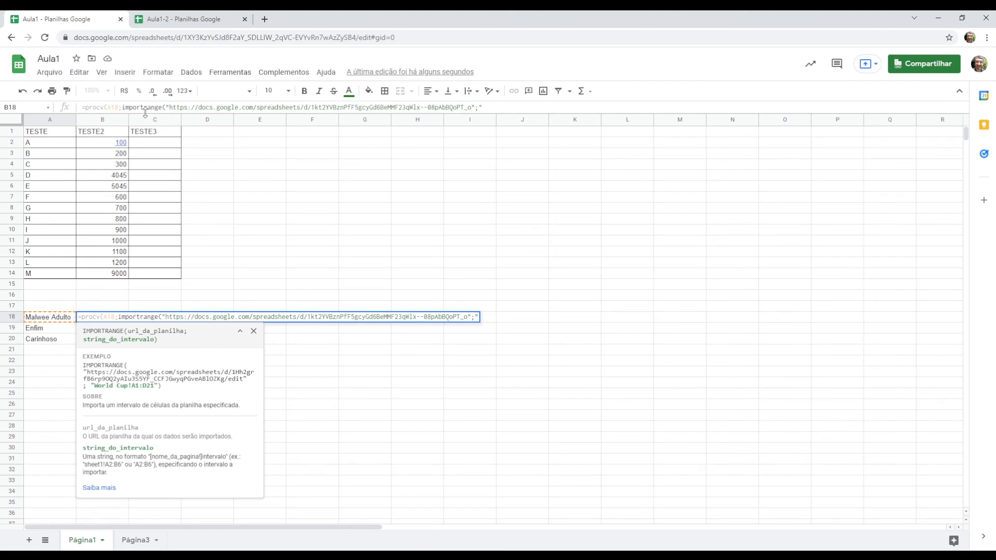
pyautogui.write('base!')
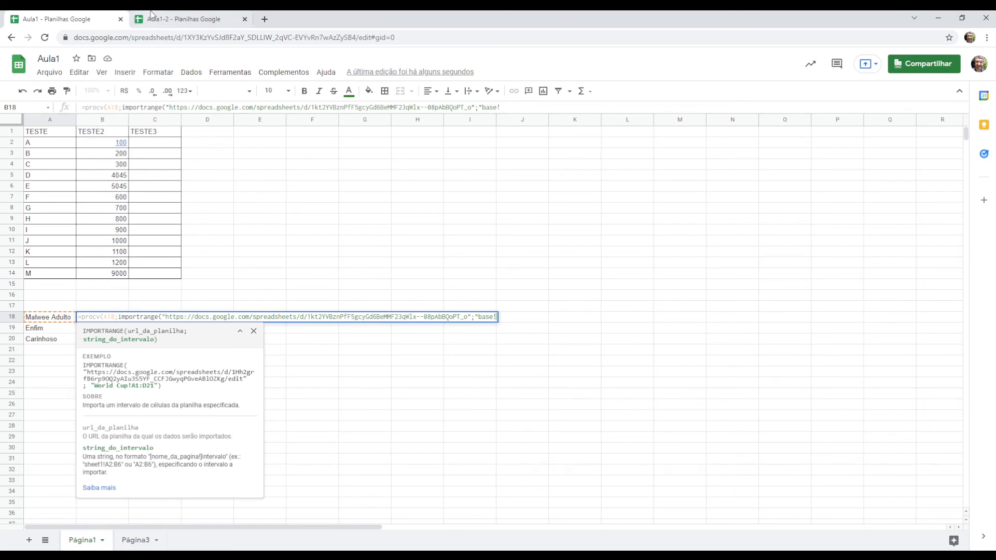
pyautogui.click(177, 19)
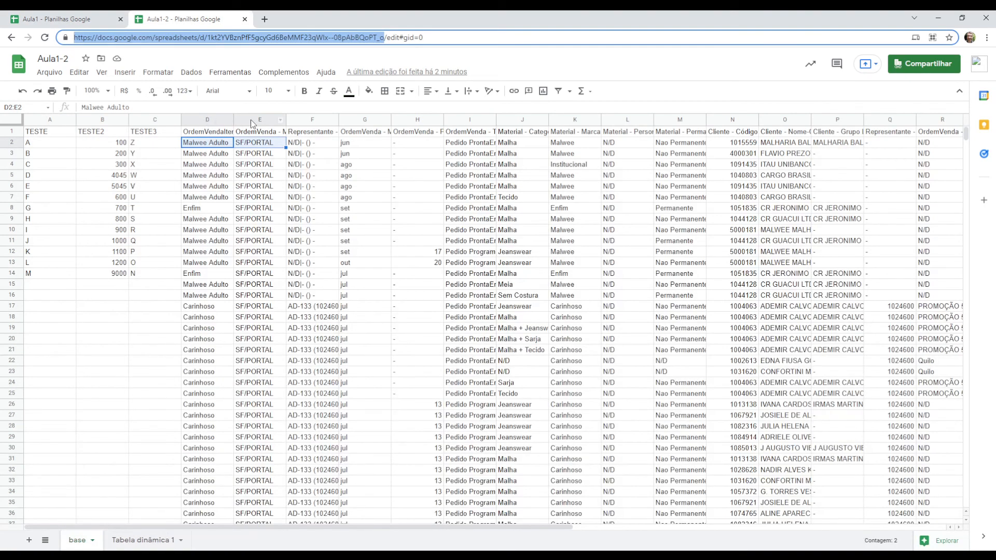
pyautogui.click(60, 19)
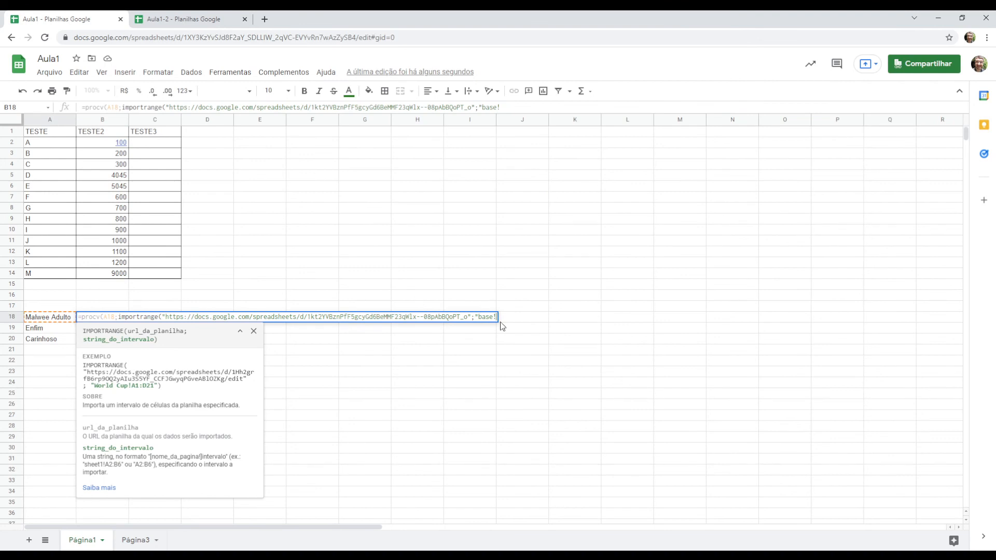
pyautogui.write('D:ee')
pyautogui.write(');2;0')
pyautogui.press('Return')
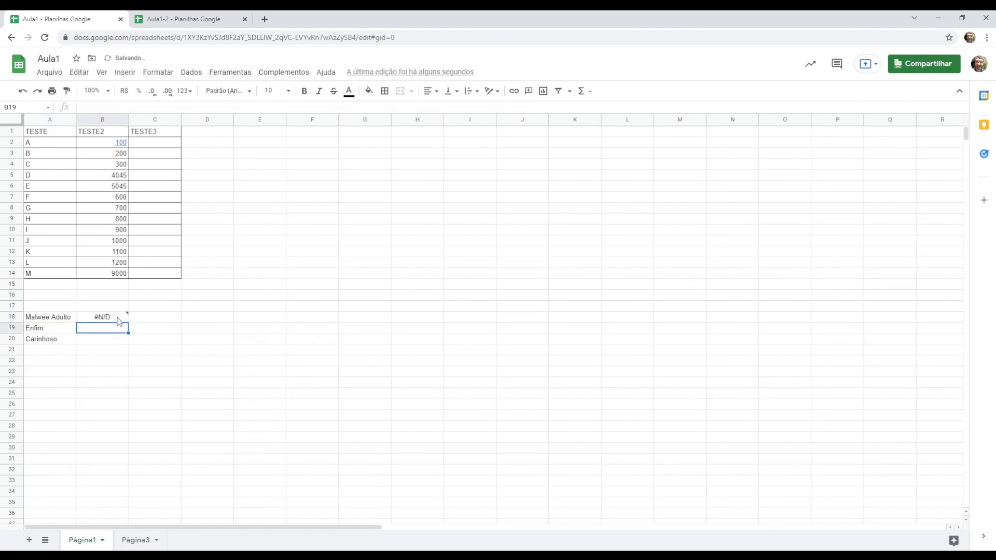
# - Fix the B18 formula by closing the quote after base!D:E and removing the stray quote and extra parenthesis at its end
pyautogui.moveTo(118, 320)
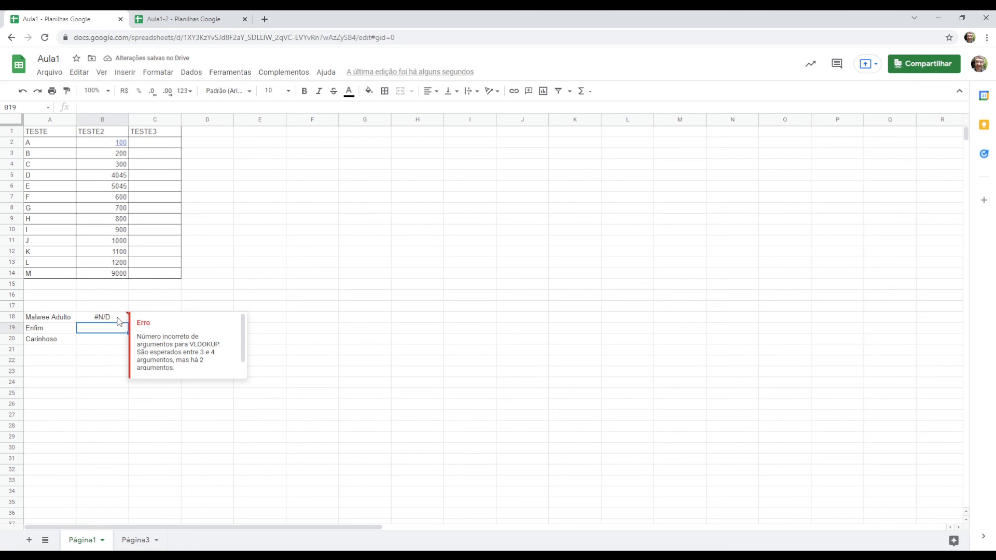
pyautogui.click(119, 320)
pyautogui.doubleClick(121, 318)
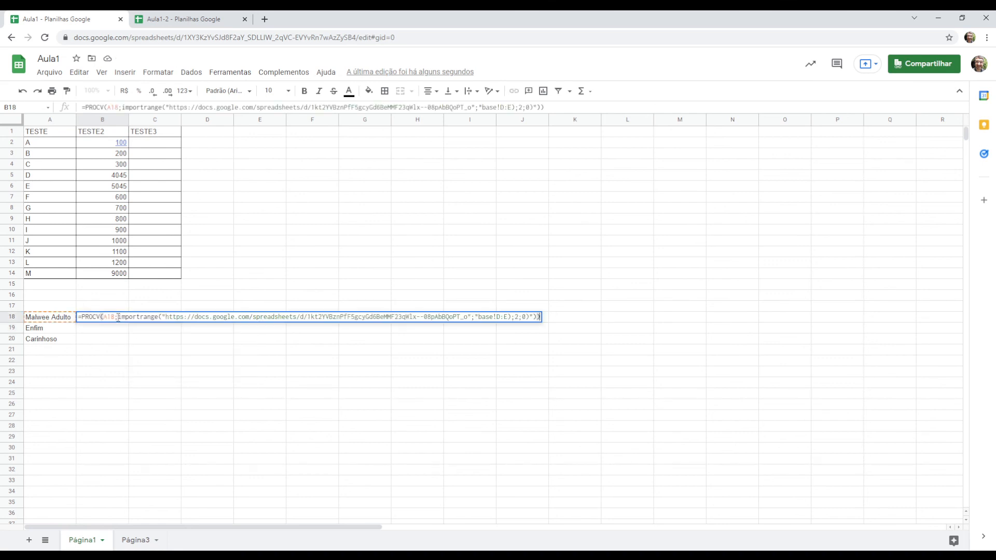
pyautogui.click(127, 318)
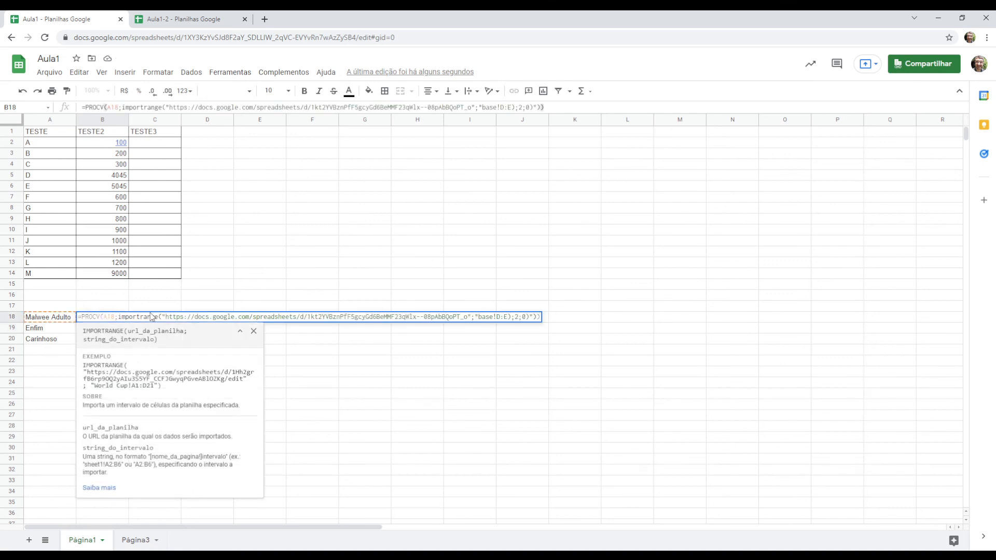
pyautogui.click(512, 317)
pyautogui.write('"')
pyautogui.click(542, 317)
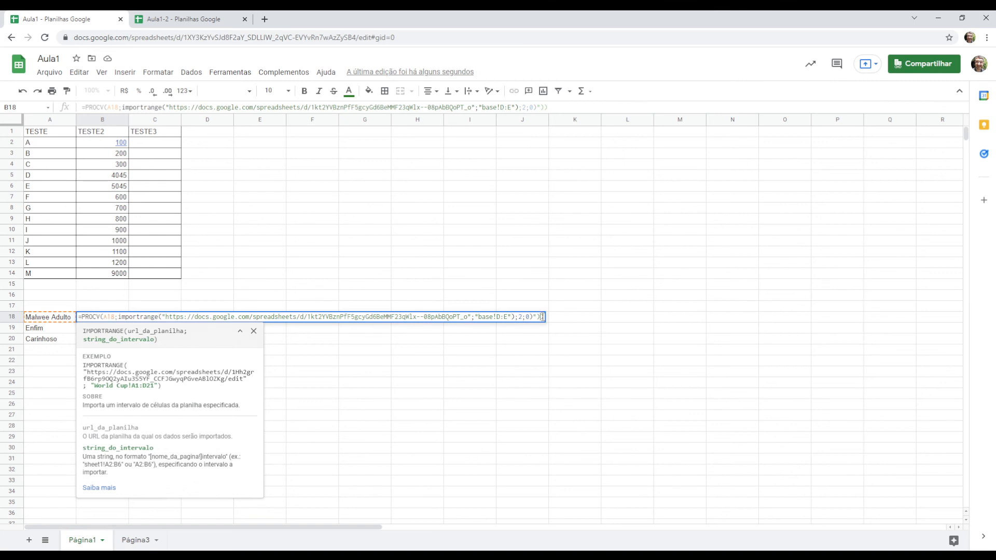
pyautogui.press('BackSpace')
pyautogui.press('BackSpace')
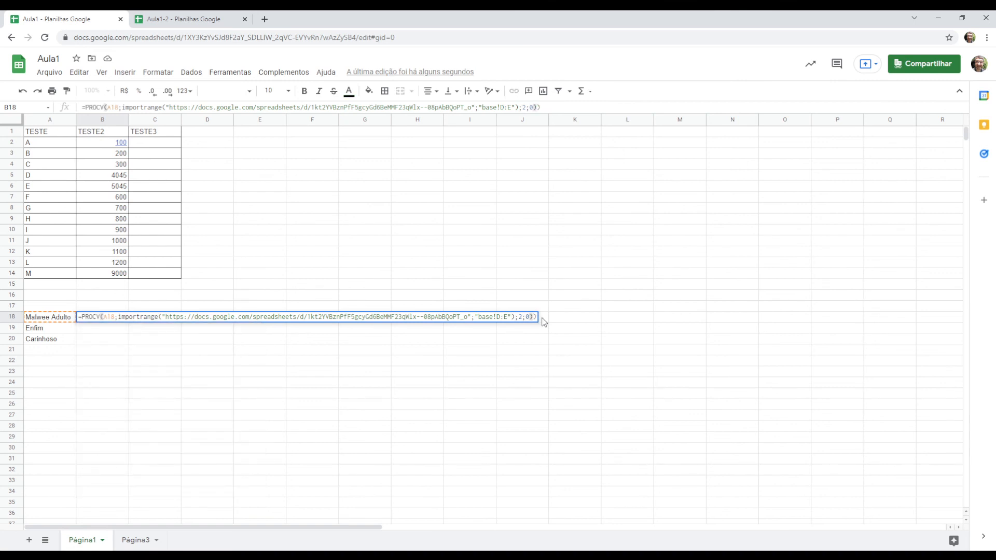
pyautogui.press('Return')
pyautogui.press('Return')
pyautogui.press('BackSpace')
pyautogui.press('Return')
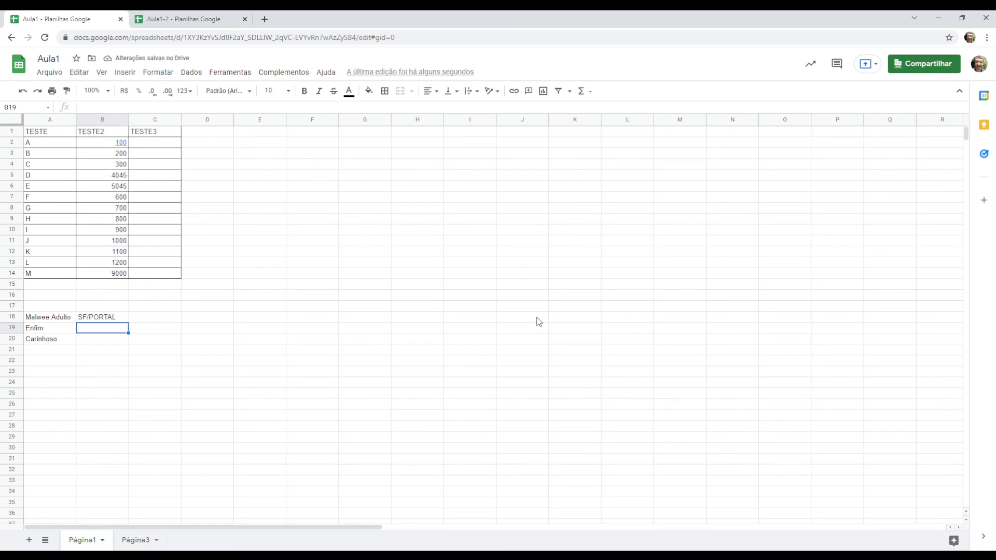
# - Review the IMPORTRANGE part and the column index argument of the PROCV formula in B18
pyautogui.press('Up')
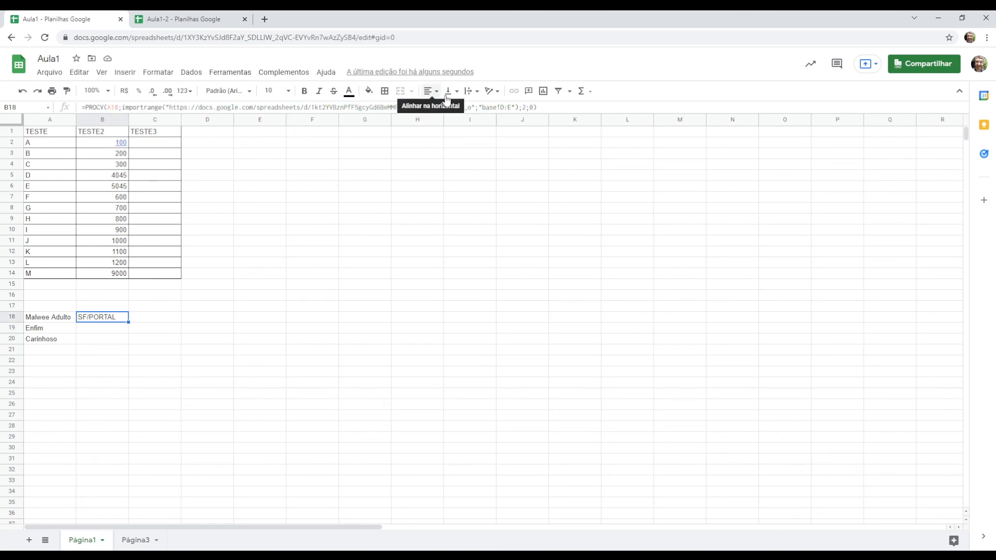
pyautogui.click(380, 109)
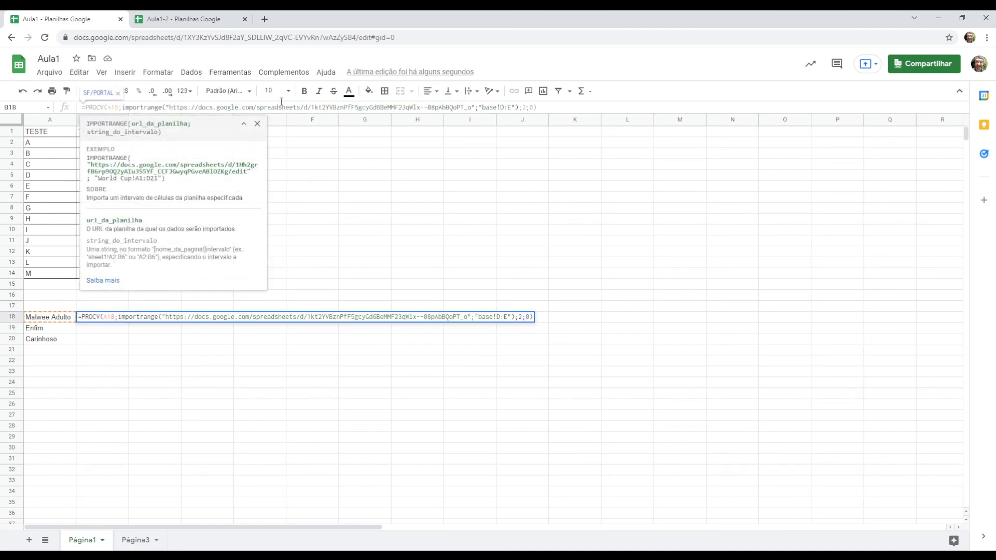
pyautogui.click(524, 108)
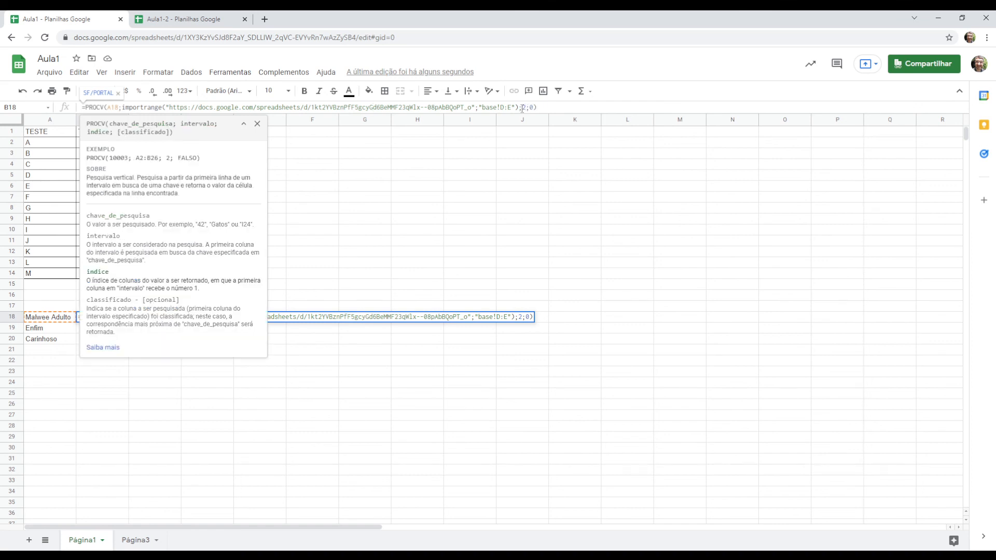
pyautogui.press('Return')
pyautogui.click(118, 318)
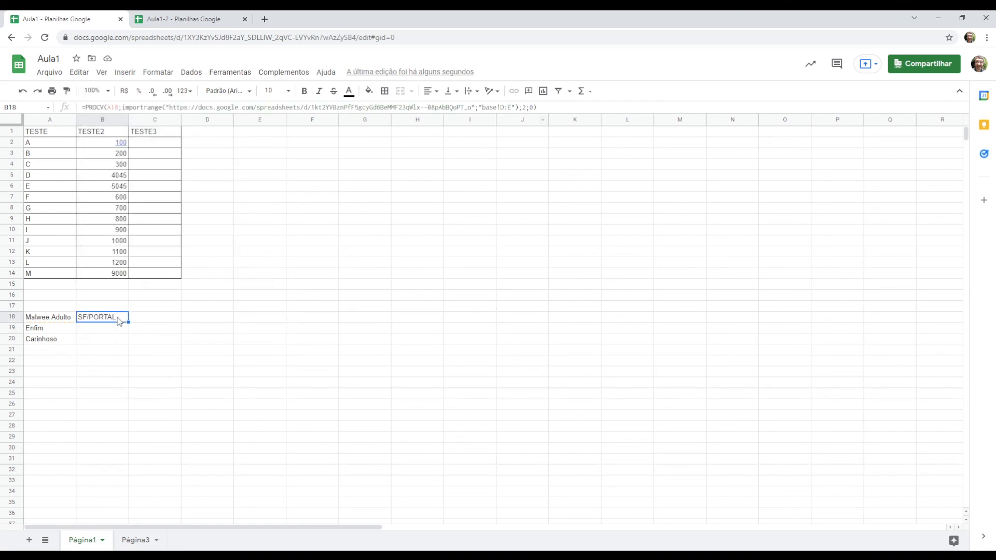